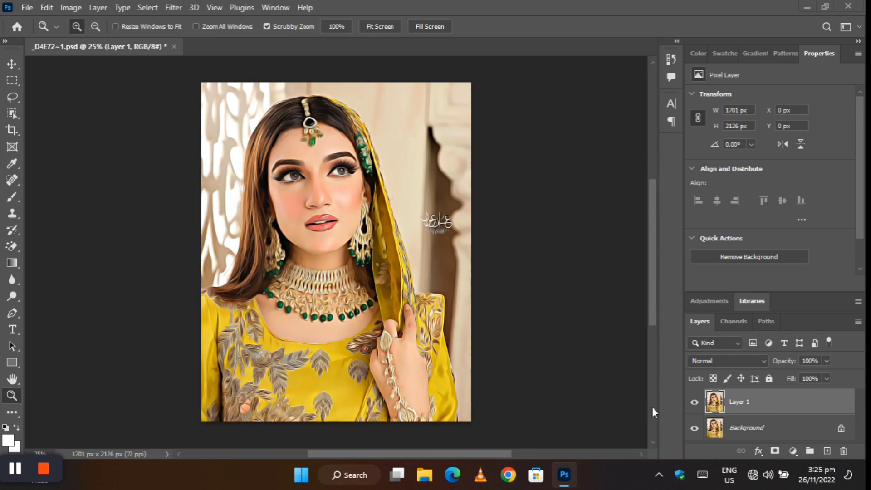
- Apply the GREYCstoration noise filter to Layer 1 with strength 85, contour 0.4, anisotropy 1 and 2 iterations
{"action": "left_click", "coordinate": [748, 435]}
{"action": "left_click", "coordinate": [738, 407]}
{"action": "left_click", "coordinate": [766, 427]}
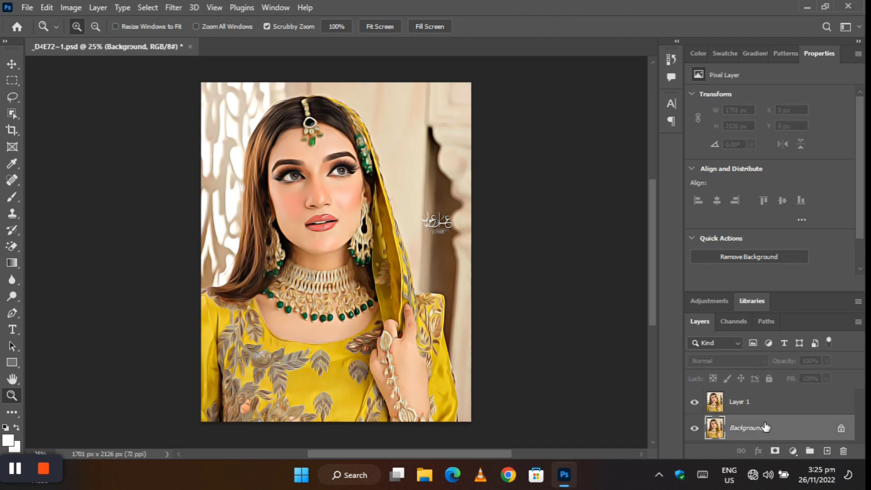
{"action": "left_click", "coordinate": [764, 411]}
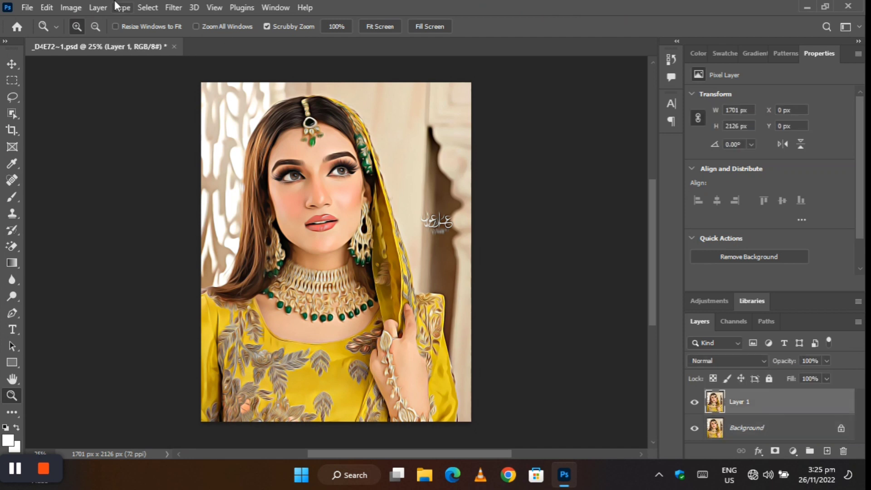
{"action": "left_click", "coordinate": [174, 8]}
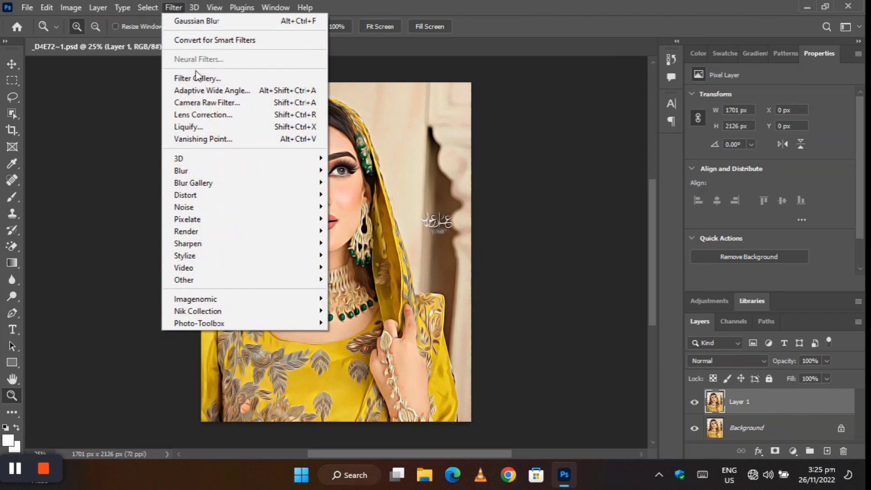
{"action": "mouse_move", "coordinate": [206, 199]}
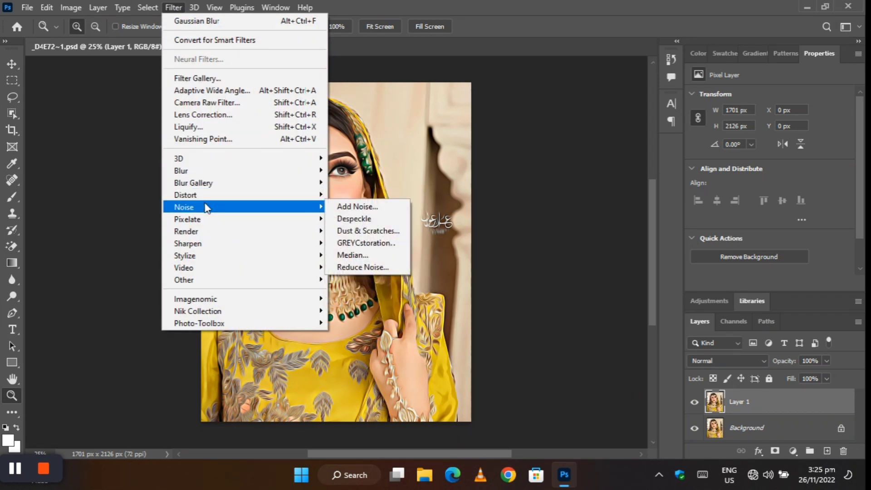
{"action": "left_click", "coordinate": [368, 241]}
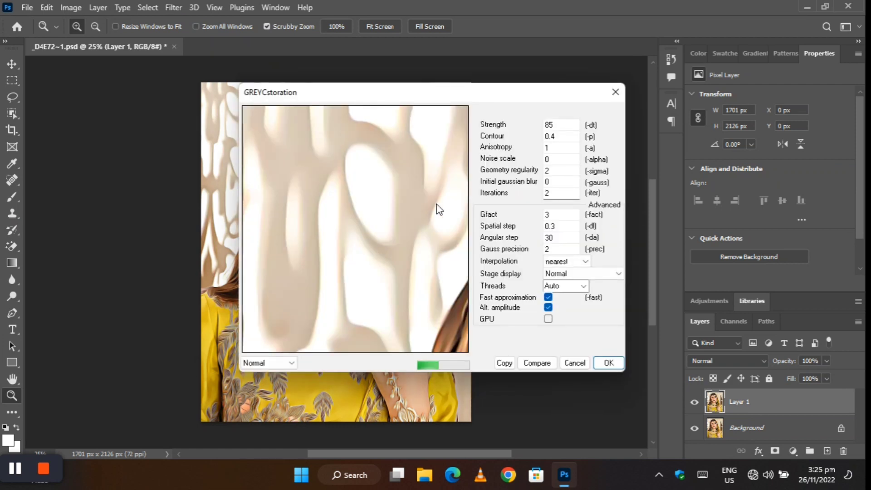
{"action": "left_click_drag", "start_coordinate": [568, 125], "coordinate": [547, 187]}
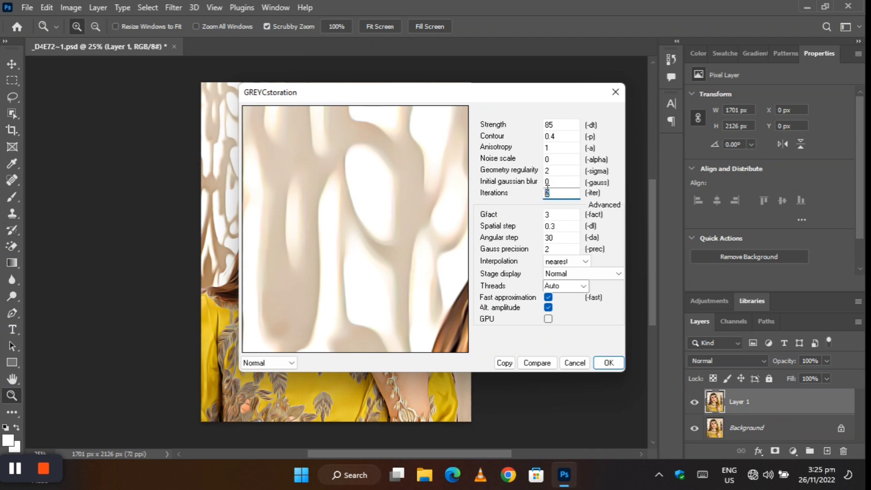
{"action": "left_click_drag", "start_coordinate": [563, 215], "coordinate": [537, 254]}
{"action": "left_click_drag", "start_coordinate": [573, 286], "coordinate": [527, 297]}
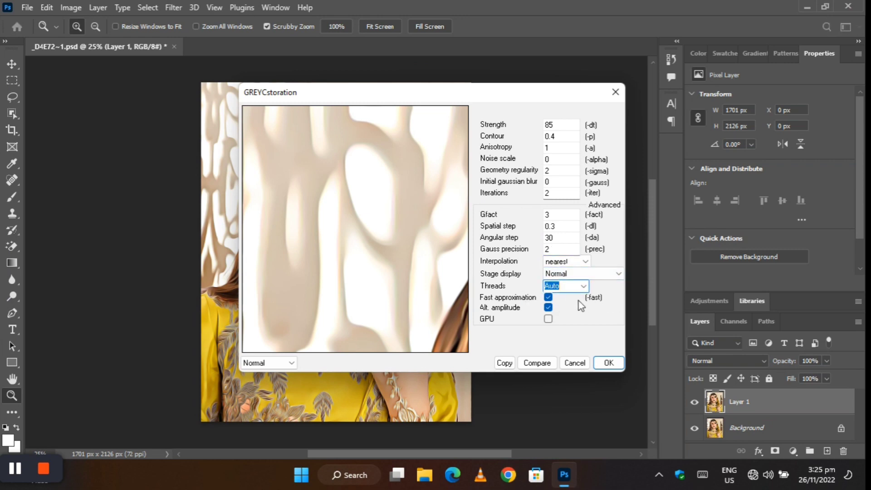
{"action": "left_click", "coordinate": [608, 363]}
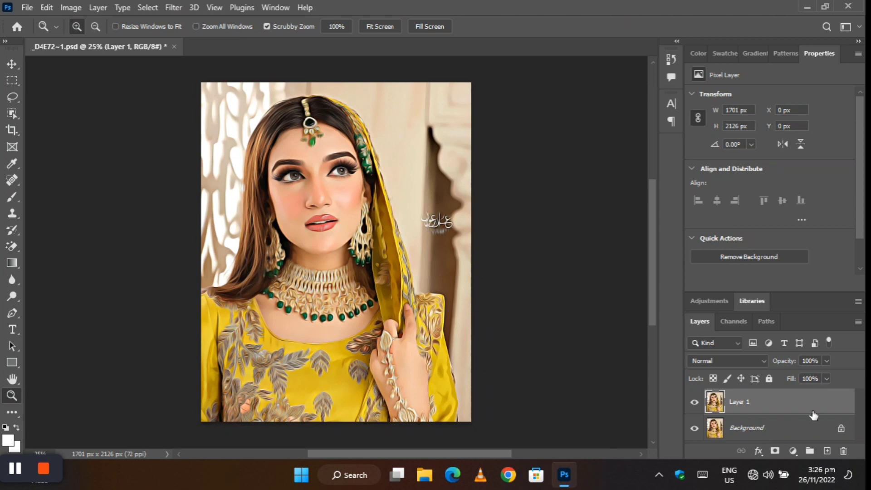
- Duplicate the Background layer and move the copy above Layer 1
{"action": "left_click", "coordinate": [767, 433]}
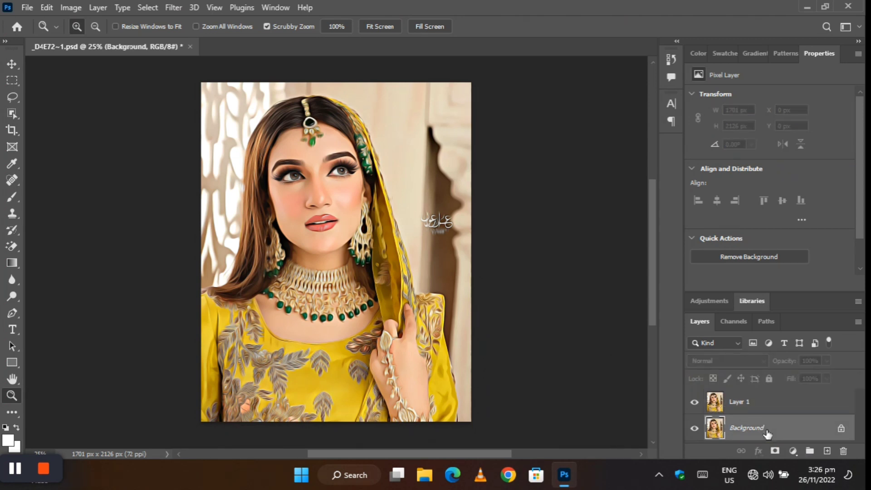
{"action": "key", "text": "ctrl+j"}
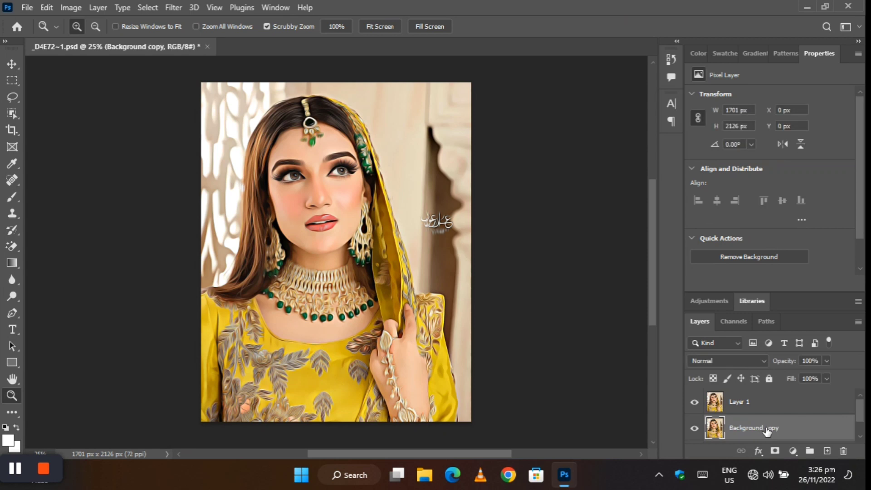
{"action": "left_click_drag", "start_coordinate": [767, 433], "coordinate": [767, 399]}
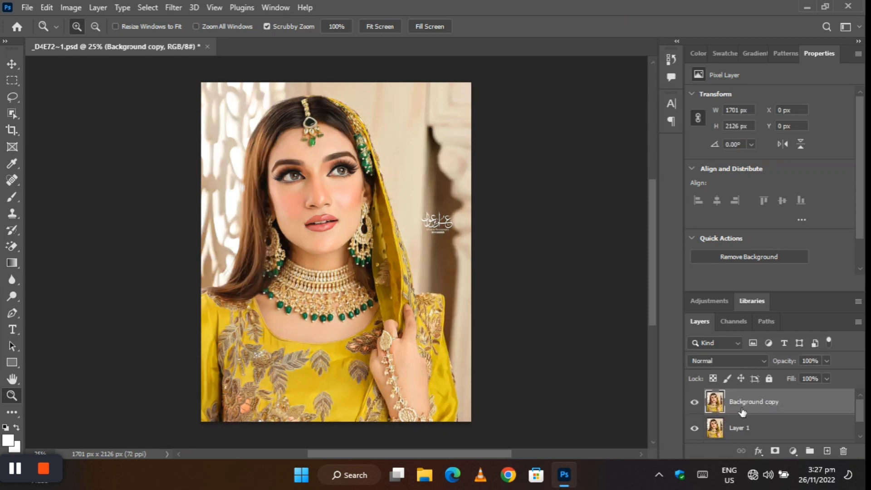
- Apply a Gaussian Blur with a 5.0 pixel radius to the Background copy layer
{"action": "left_click", "coordinate": [181, 6]}
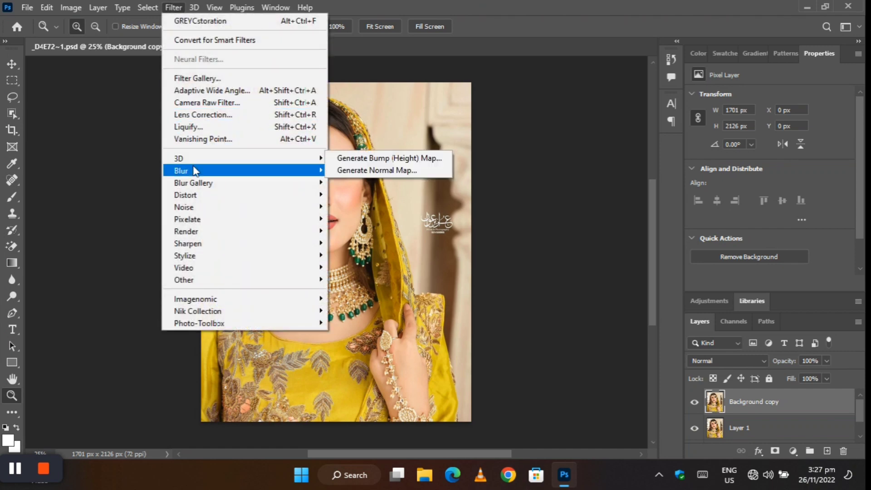
{"action": "mouse_move", "coordinate": [195, 171]}
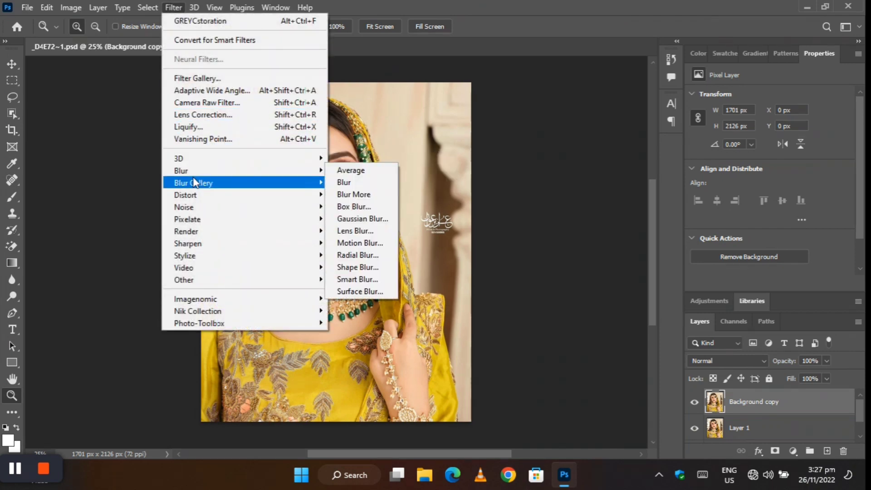
{"action": "left_click", "coordinate": [352, 220]}
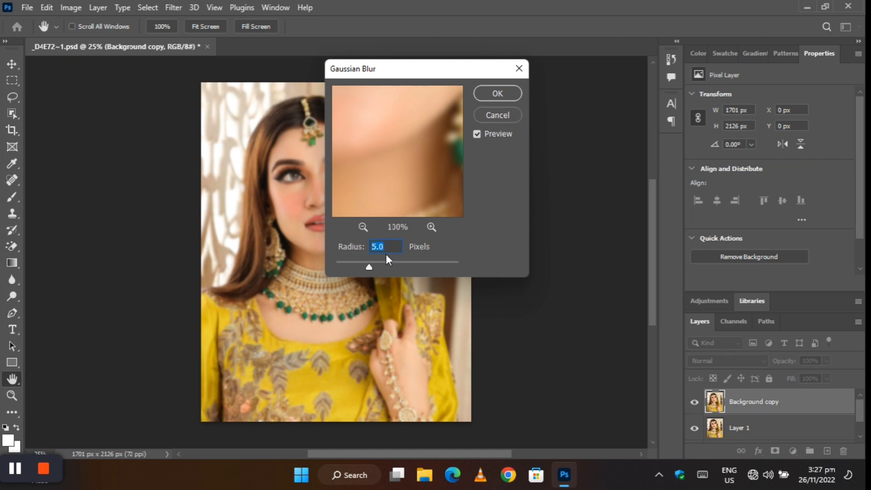
{"action": "left_click", "coordinate": [363, 227]}
{"action": "left_click", "coordinate": [363, 227]}
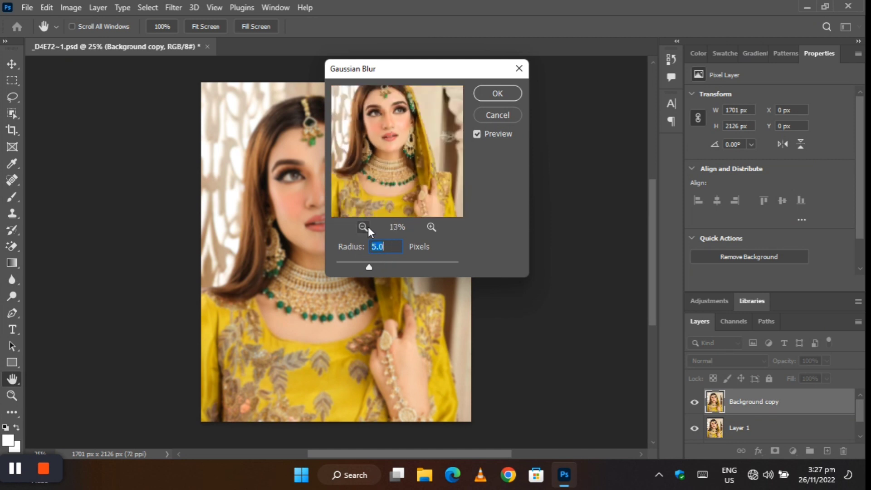
{"action": "left_click", "coordinate": [434, 224]}
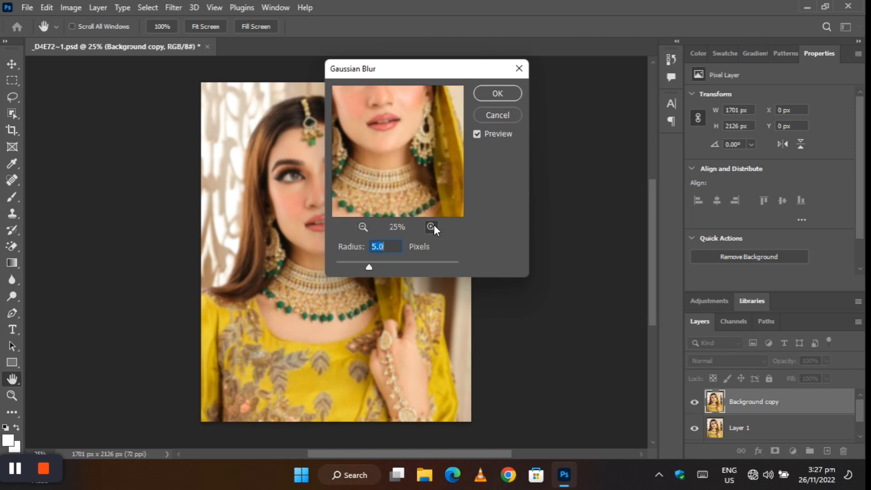
{"action": "left_click", "coordinate": [434, 224]}
{"action": "left_click_drag", "start_coordinate": [414, 189], "coordinate": [417, 196]}
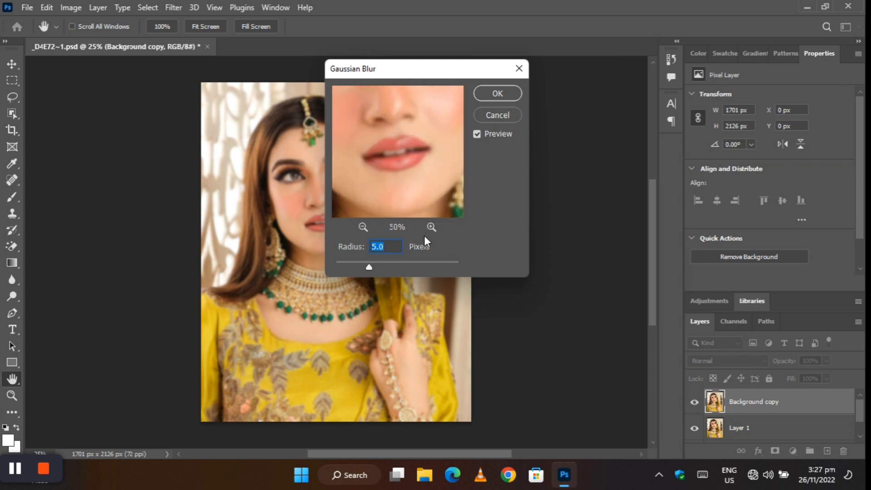
{"action": "left_click", "coordinate": [497, 93]}
{"action": "key", "text": "z"}
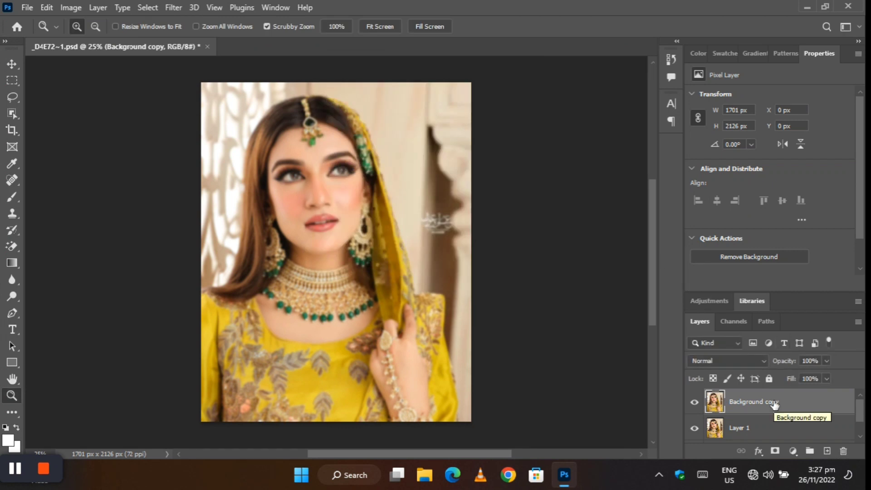
- Add an Invert adjustment layer above Background copy and clip it to that layer
{"action": "left_click", "coordinate": [792, 450]}
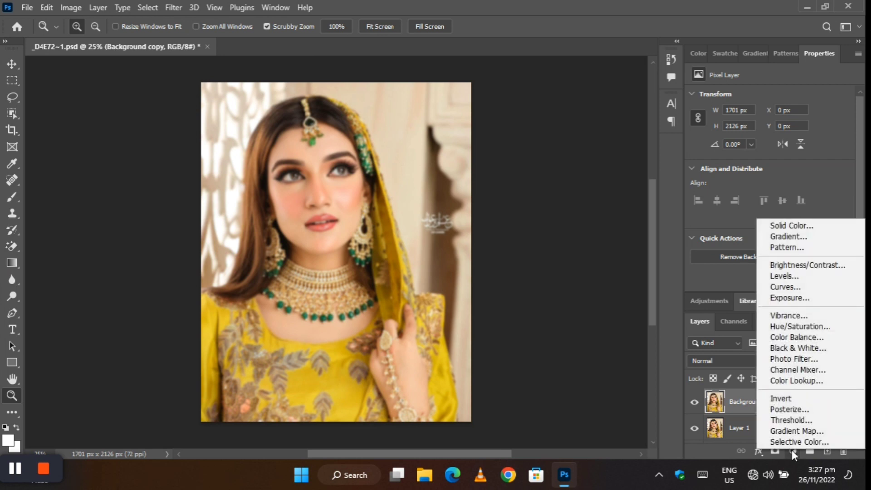
{"action": "left_click", "coordinate": [790, 400]}
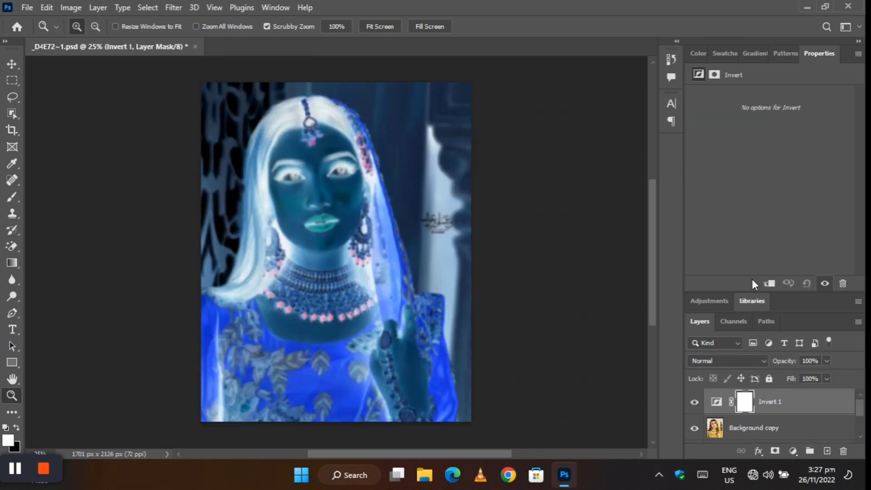
{"action": "left_click", "coordinate": [768, 284]}
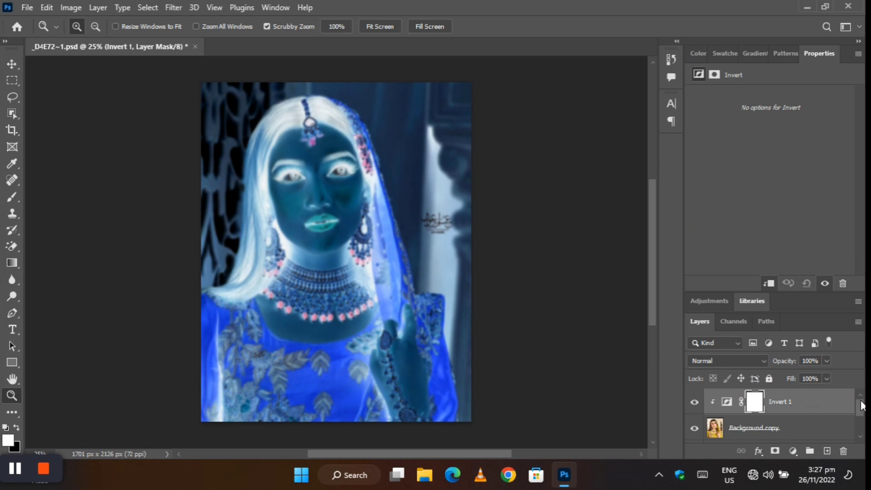
- Set the Background copy layer's blend mode to Overlay and its opacity to 52%
{"action": "left_click", "coordinate": [747, 435]}
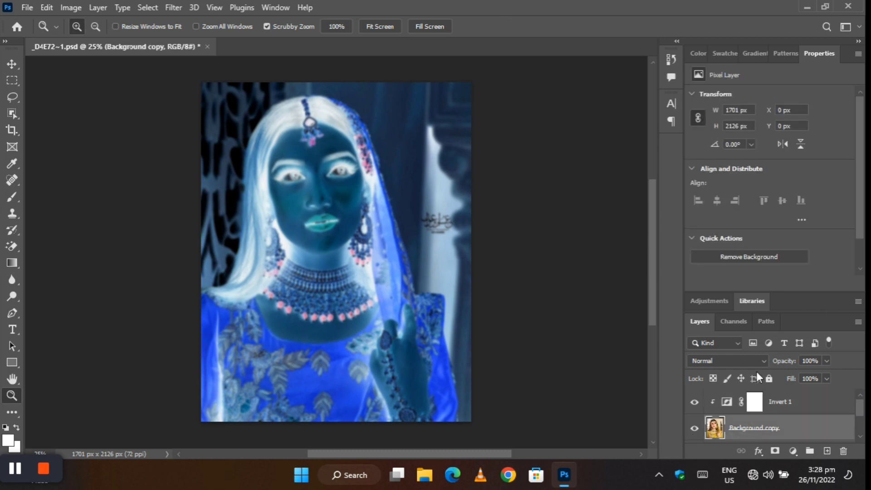
{"action": "left_click", "coordinate": [739, 360]}
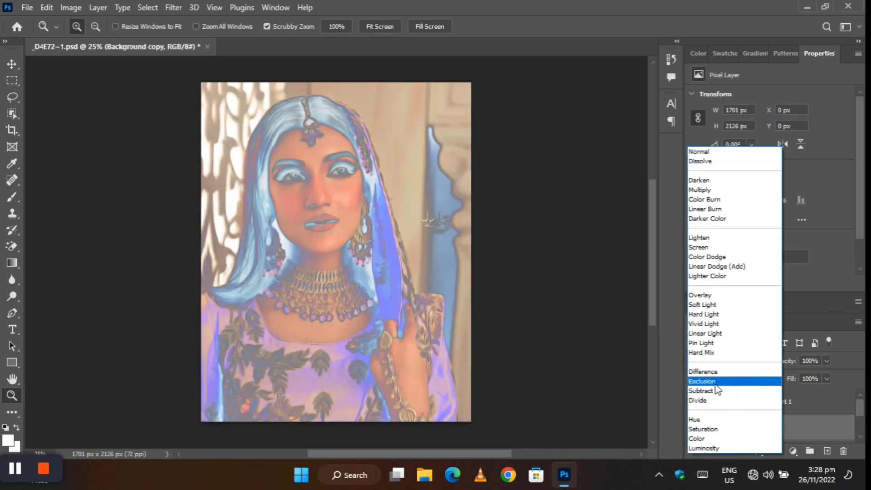
{"action": "left_click", "coordinate": [701, 296]}
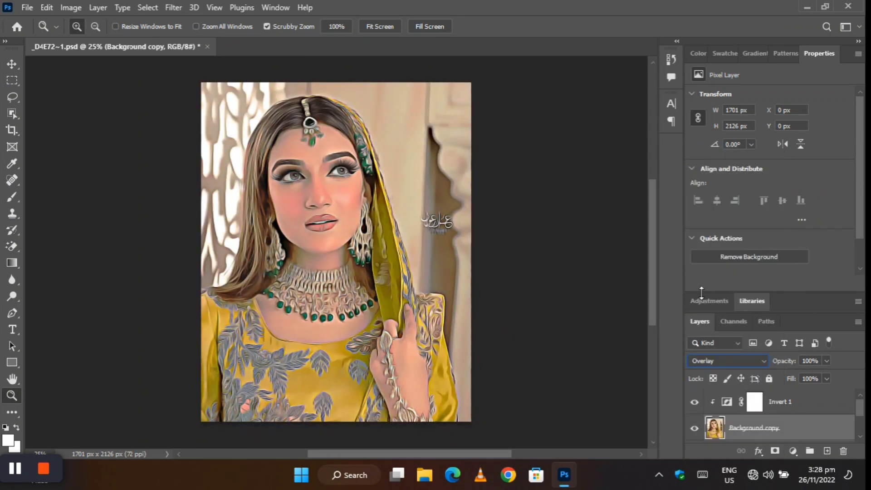
{"action": "left_click", "coordinate": [815, 360]}
{"action": "type", "text": "52"}
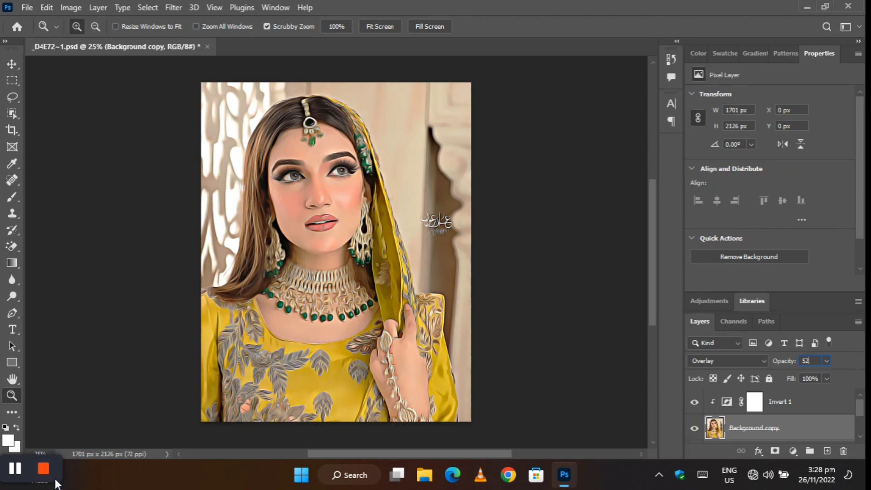
{"action": "mouse_move", "coordinate": [54, 480]}
{"action": "left_click", "coordinate": [774, 411]}
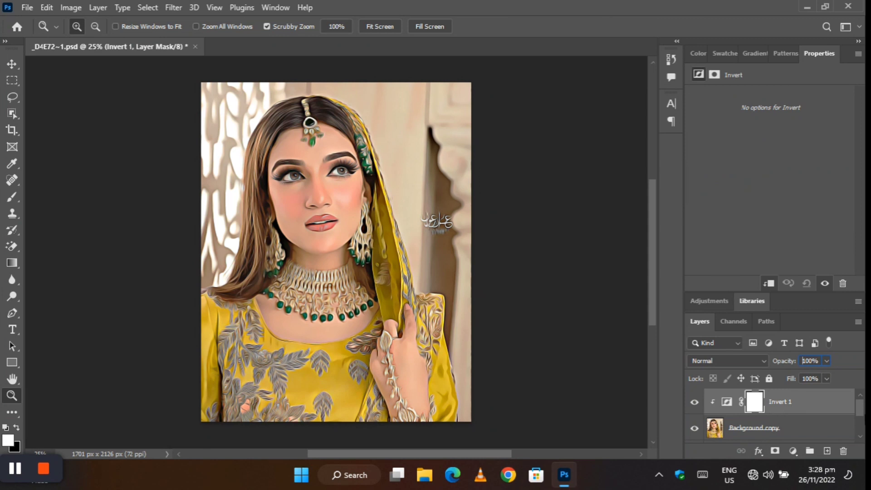
{"action": "key", "text": "shift+alt+o"}
- Duplicate the Background copy layer above the Invert adjustment and clip the Invert adjustment to the layer beneath it again
{"action": "left_click", "coordinate": [759, 434]}
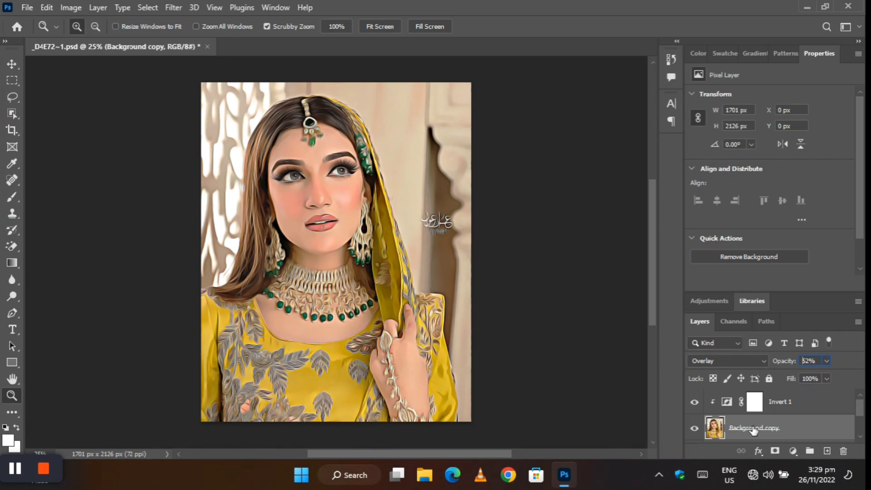
{"action": "key", "text": "ctrl+j"}
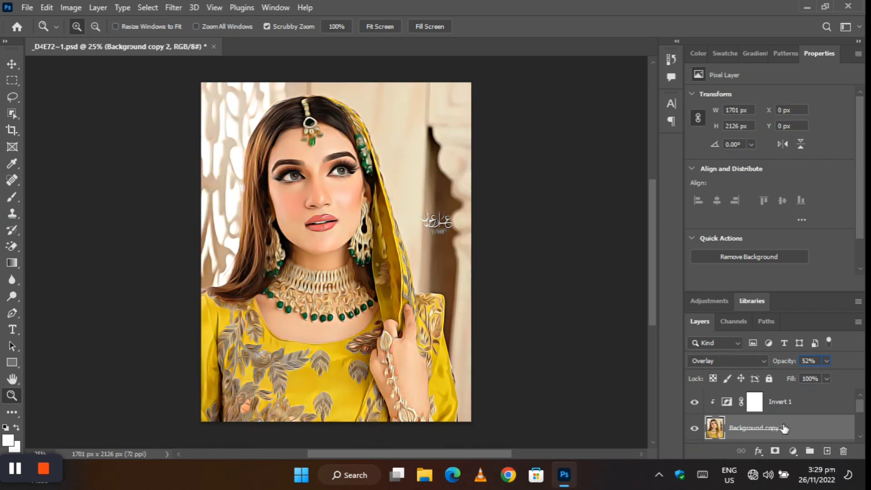
{"action": "left_click_drag", "start_coordinate": [780, 427], "coordinate": [781, 404]}
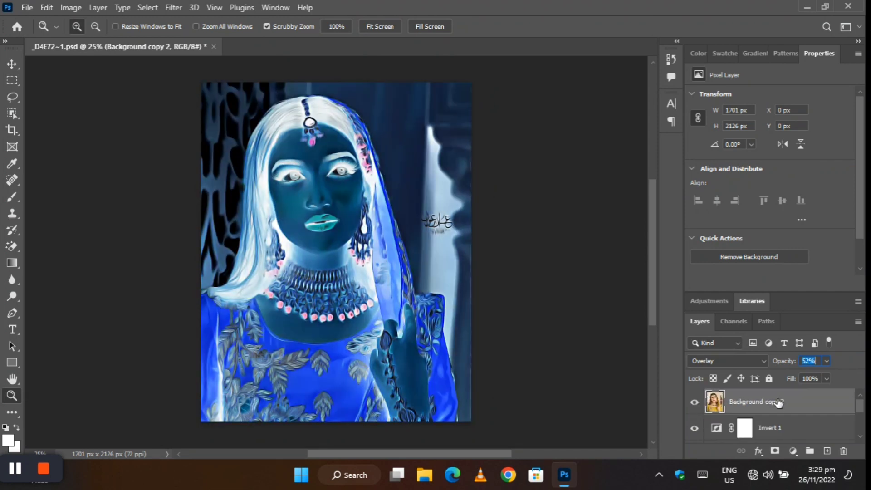
{"action": "left_click", "coordinate": [779, 428]}
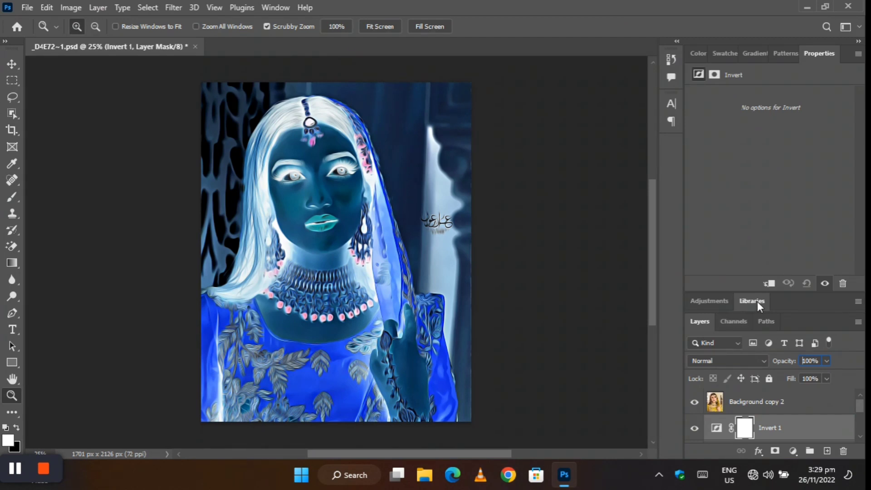
{"action": "left_click", "coordinate": [770, 285]}
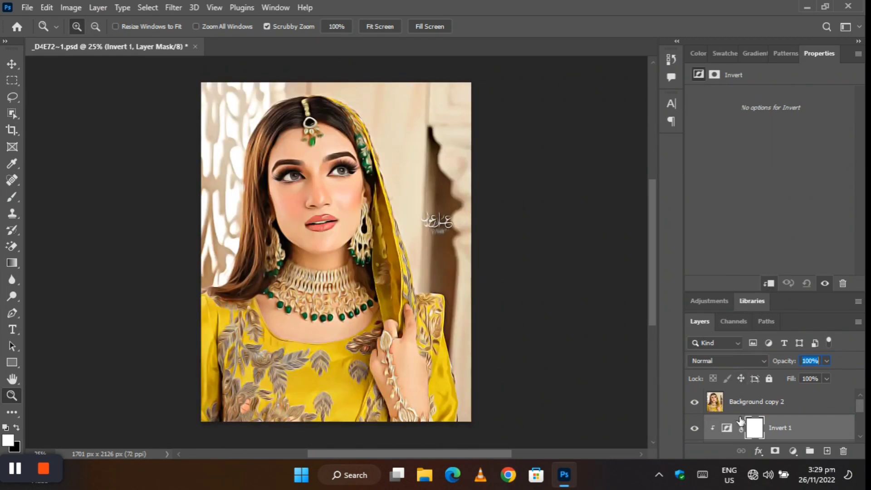
- Set the Background copy 2 layer's blend mode to Multiply and its opacity to 38%
{"action": "left_click", "coordinate": [773, 401]}
{"action": "left_click", "coordinate": [739, 364]}
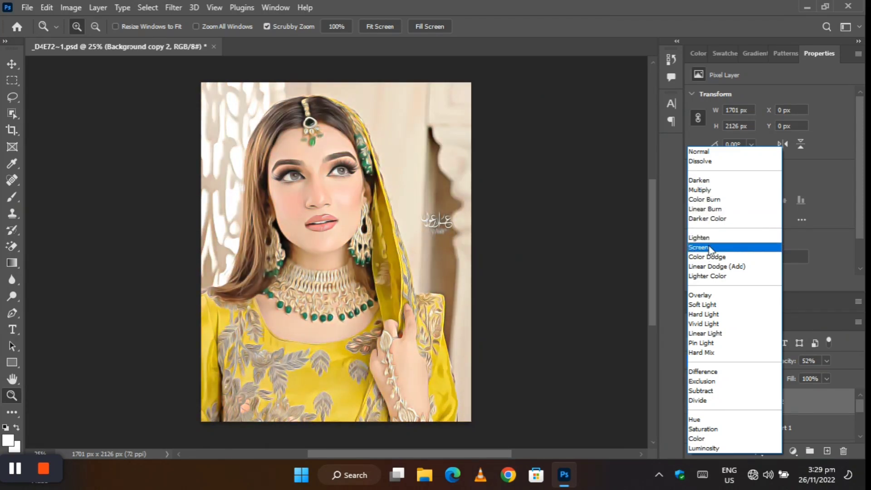
{"action": "left_click", "coordinate": [710, 191]}
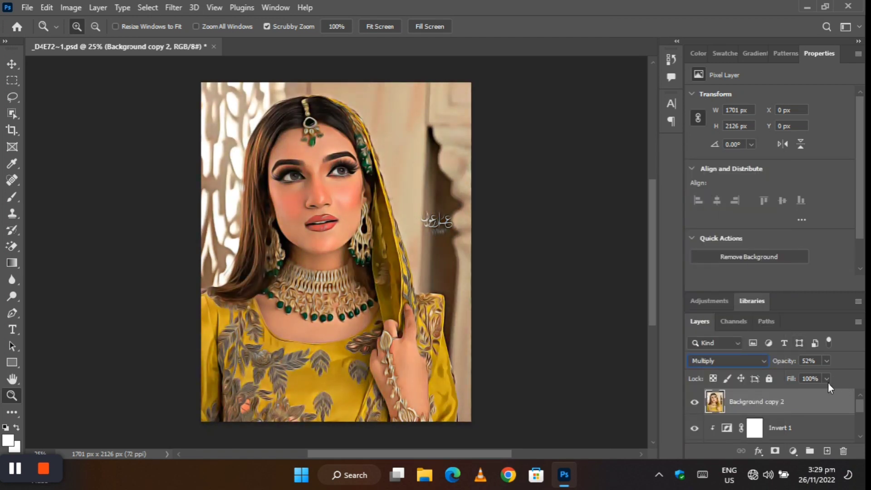
{"action": "left_click", "coordinate": [811, 360]}
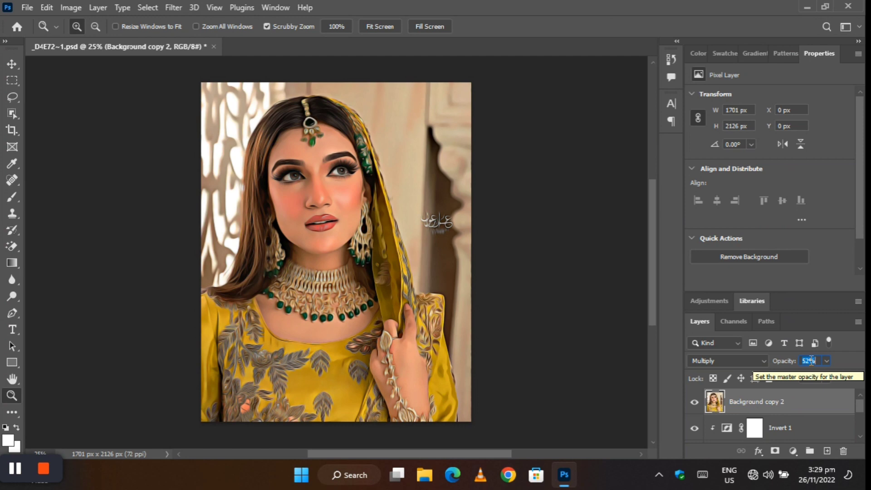
{"action": "type", "text": "38"}
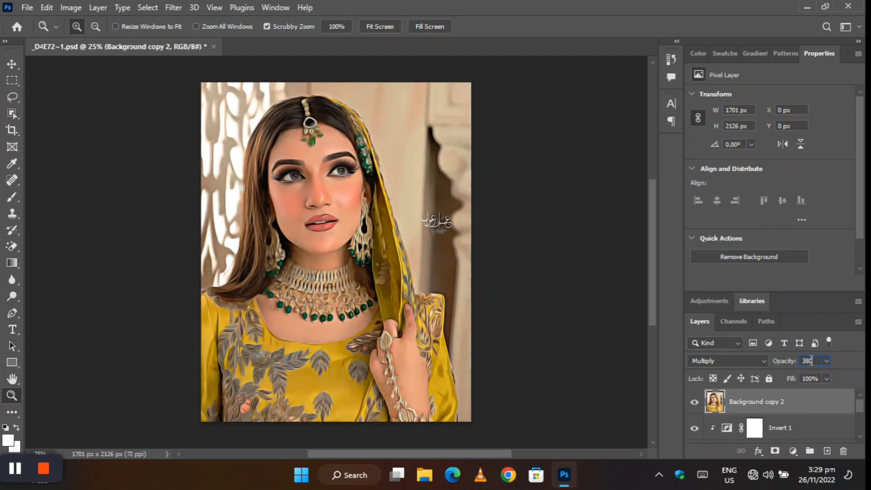
- Correct the Background copy 2 layer's mistyped opacity to 38%
{"action": "key", "text": "BackSpace"}
{"action": "key", "text": "BackSpace"}
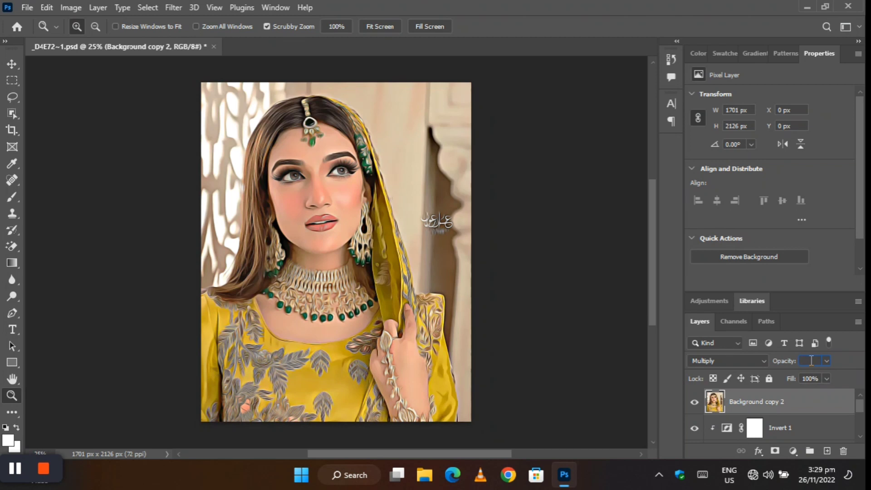
{"action": "type", "text": "38"}
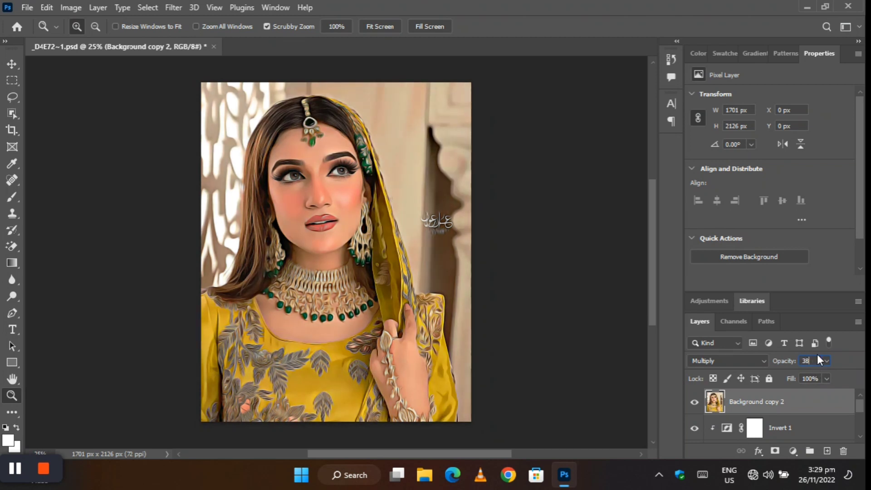
{"action": "key", "text": "Return"}
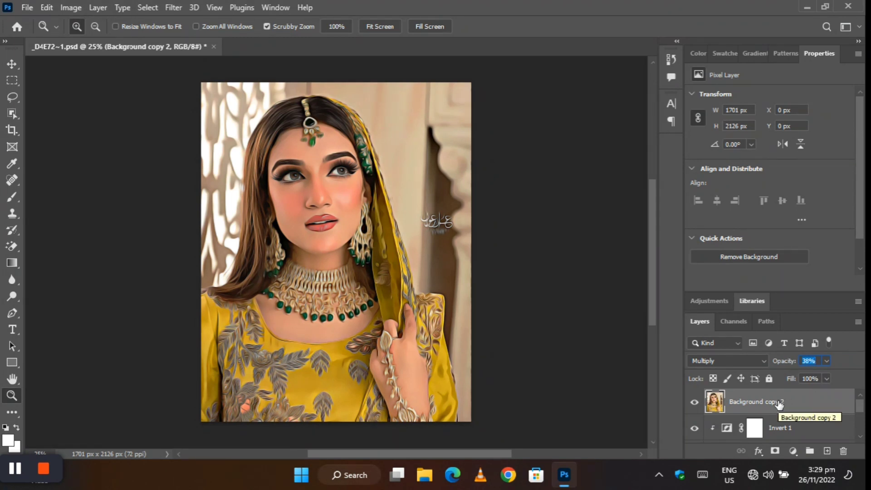
- Duplicate Layer 1 and open the Filter Gallery's Diffuse Glow on the copy with the face in the preview
{"action": "left_click_drag", "start_coordinate": [860, 409], "coordinate": [860, 424]}
{"action": "left_click", "coordinate": [779, 417]}
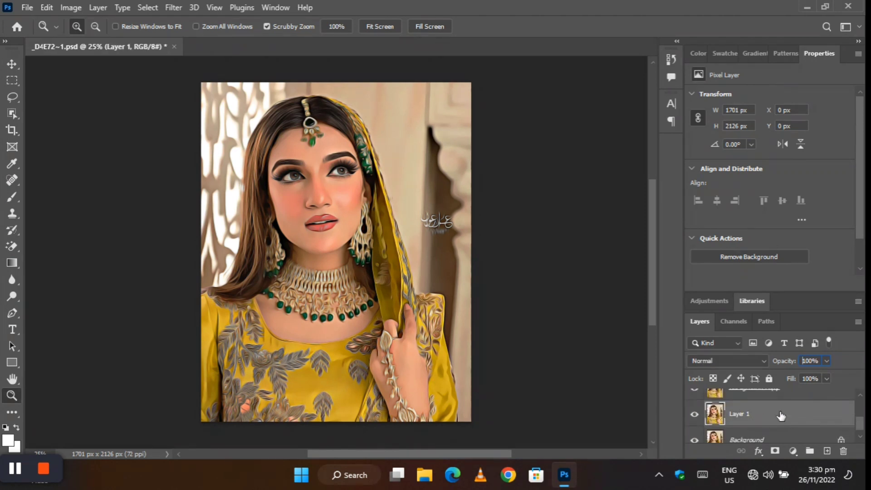
{"action": "key", "text": "ctrl+j"}
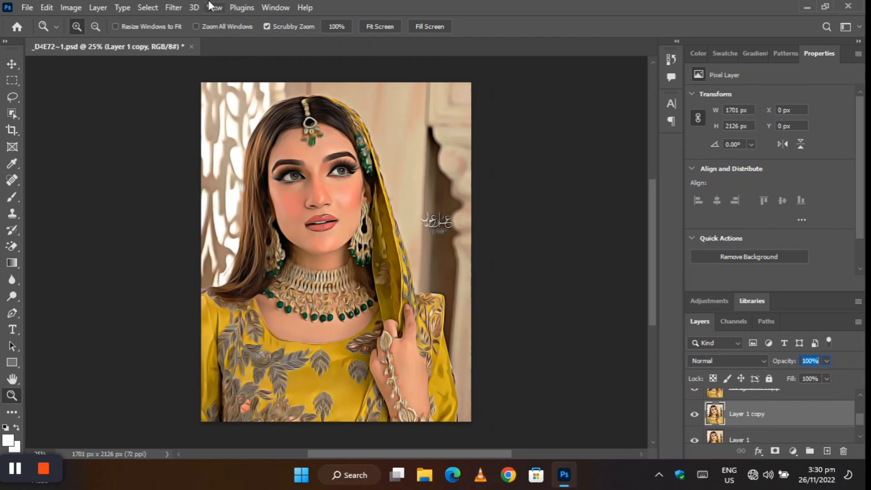
{"action": "left_click", "coordinate": [172, 8]}
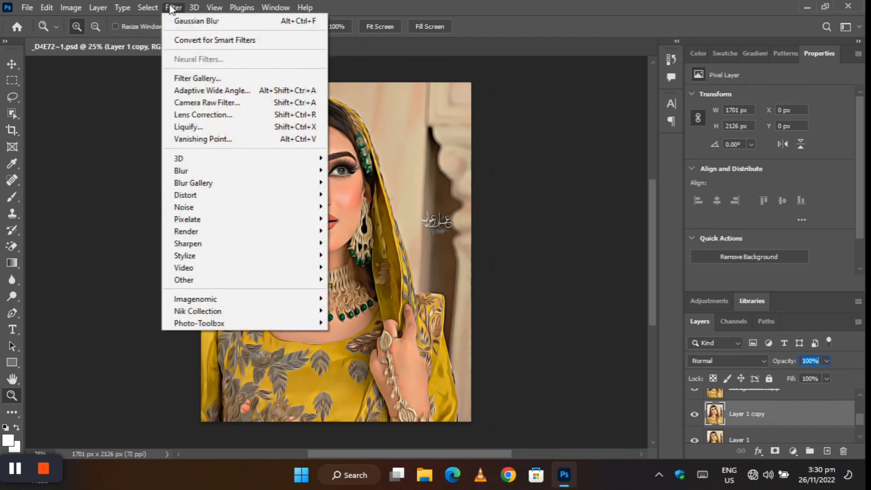
{"action": "left_click", "coordinate": [205, 79]}
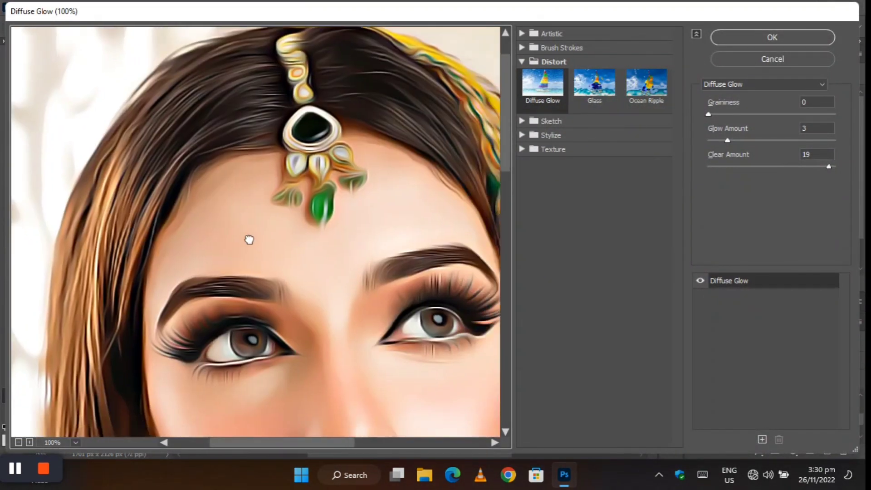
{"action": "left_click_drag", "start_coordinate": [249, 240], "coordinate": [187, 123]}
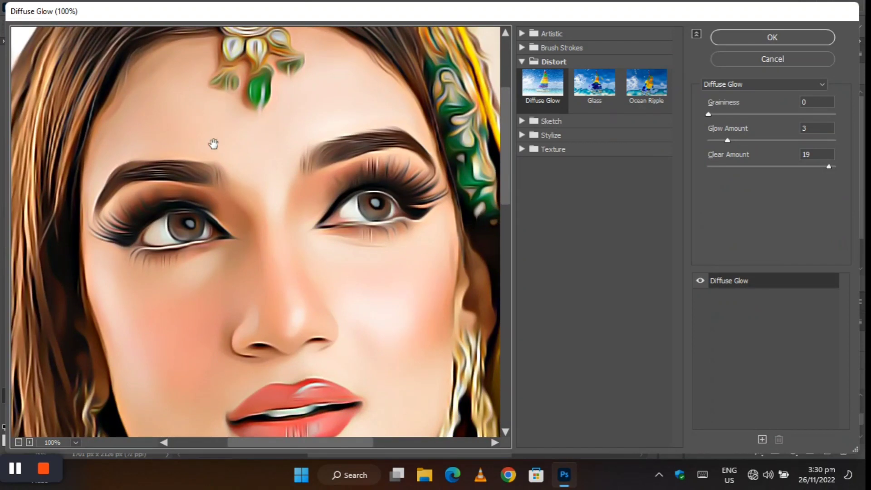
{"action": "left_click_drag", "start_coordinate": [228, 166], "coordinate": [248, 135]}
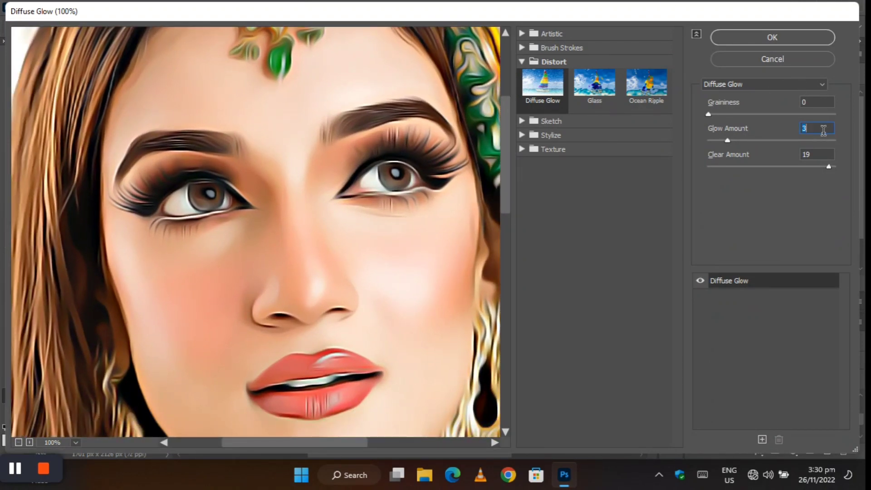
- Try Diffuse Glow Clear Amount values between 12 and 18 on Layer 1 copy
{"action": "left_click", "coordinate": [825, 165]}
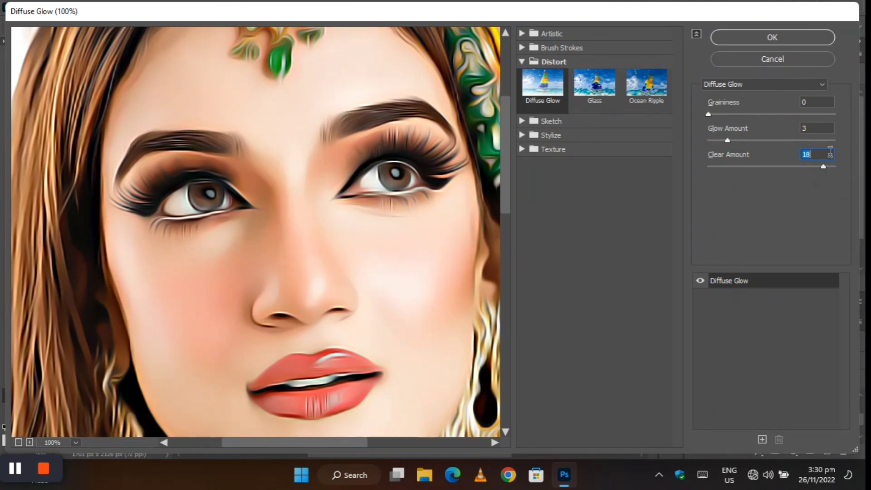
{"action": "left_click", "coordinate": [831, 153]}
{"action": "key", "text": "Down"}
{"action": "key", "text": "Down"}
{"action": "key", "text": "Down"}
{"action": "key", "text": "Down"}
{"action": "key", "text": "Down"}
{"action": "key", "text": "Down"}
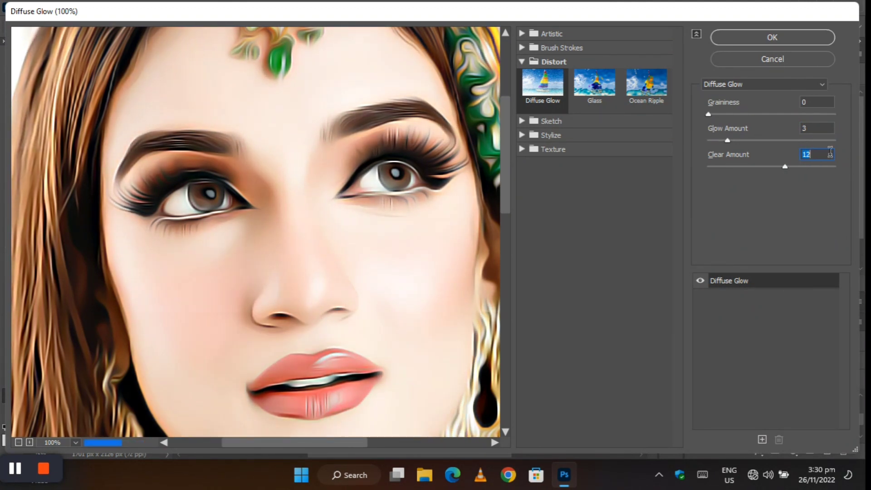
{"action": "key", "text": "Up"}
{"action": "key", "text": "Up"}
{"action": "key", "text": "Up"}
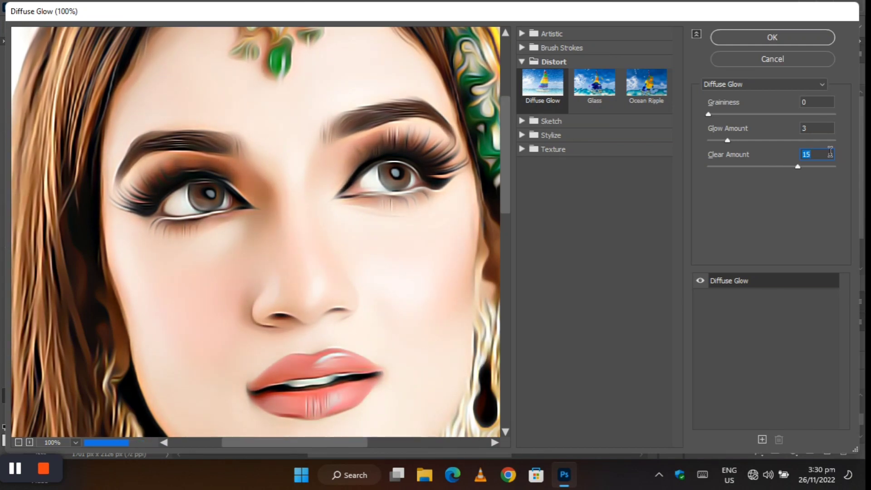
{"action": "key", "text": "Up"}
{"action": "key", "text": "Up"}
{"action": "key", "text": "Up"}
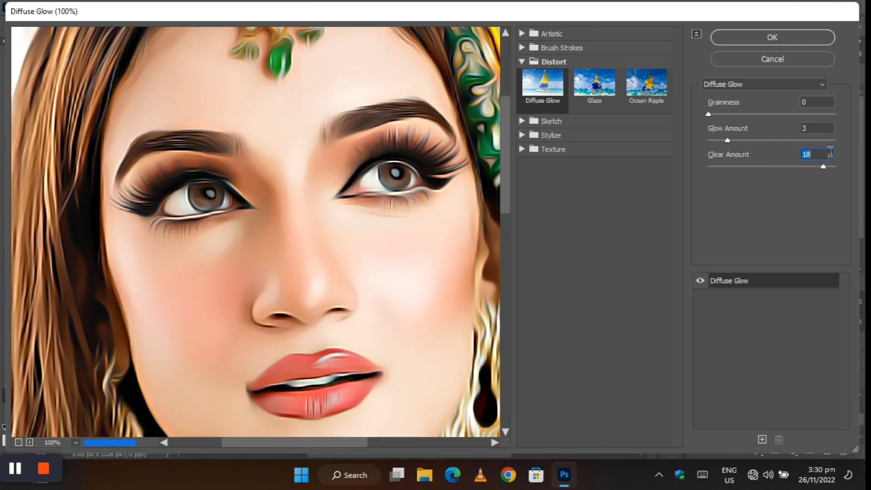
- Set Diffuse Glow's Clear Amount to 17 and apply the filter to Layer 1 copy
{"action": "type", "text": "19"}
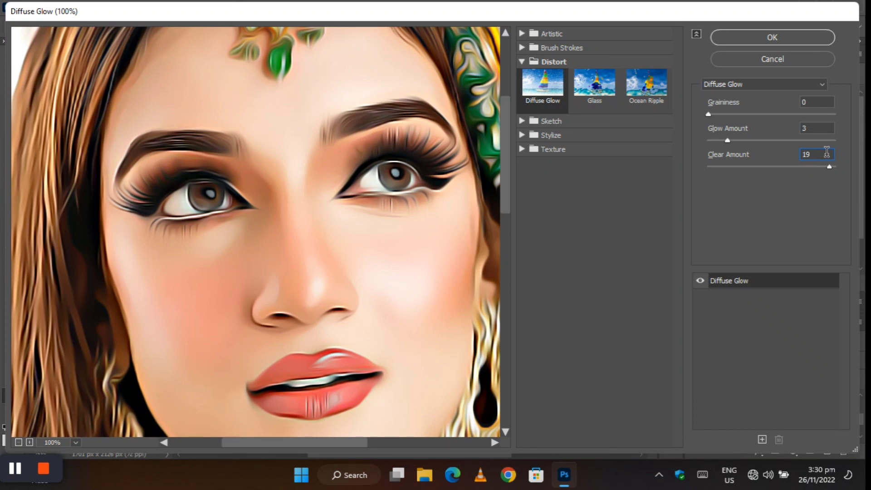
{"action": "key", "text": "Down"}
{"action": "key", "text": "Down"}
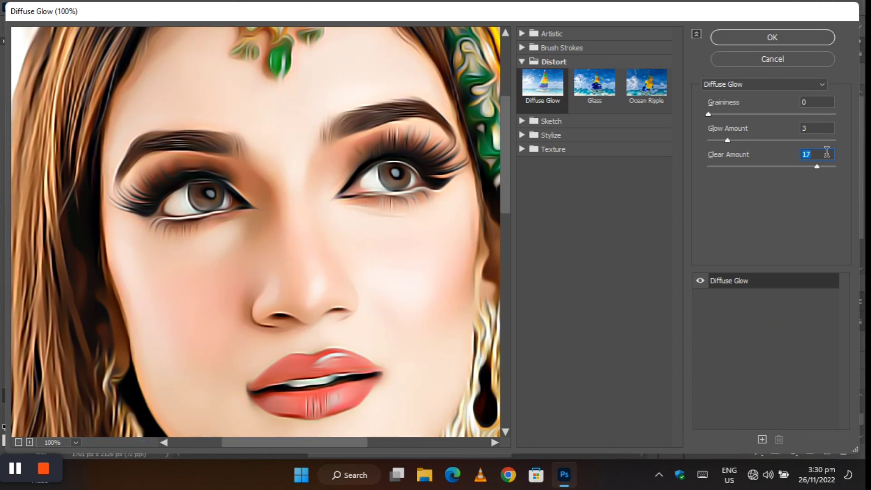
{"action": "left_click", "coordinate": [827, 153]}
{"action": "left_click", "coordinate": [780, 37]}
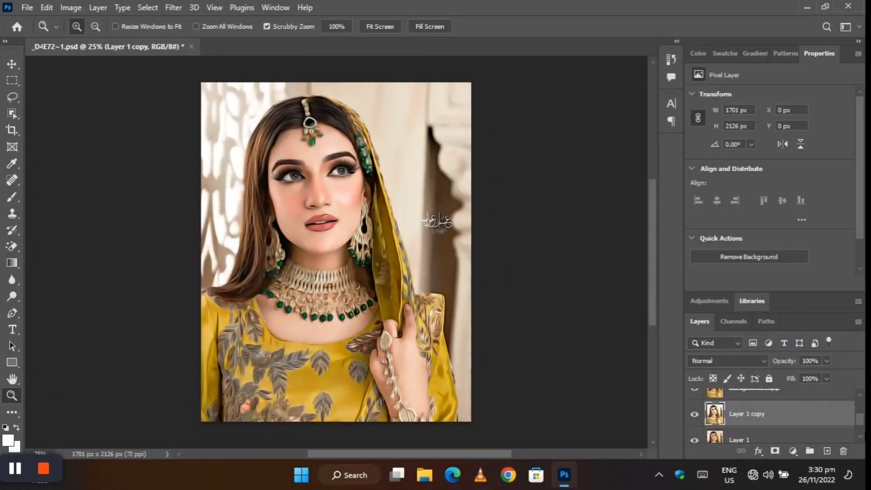
- Group the Layer 1 copy, Background copy, Invert 1 and Background copy 2 layers together
{"action": "left_click_drag", "start_coordinate": [865, 426], "coordinate": [864, 406]}
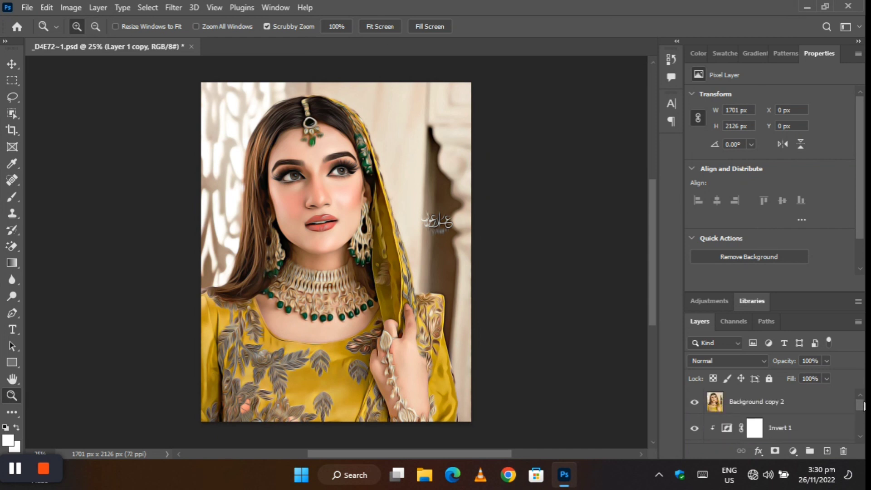
{"action": "scroll", "coordinate": [808, 419], "scroll_direction": "down", "scroll_amount": 2}
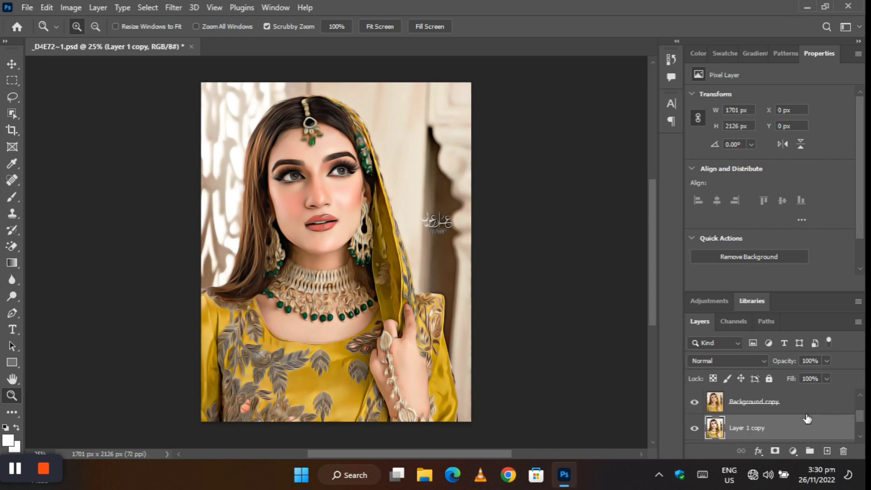
{"action": "left_click", "coordinate": [797, 409], "text": "ctrl"}
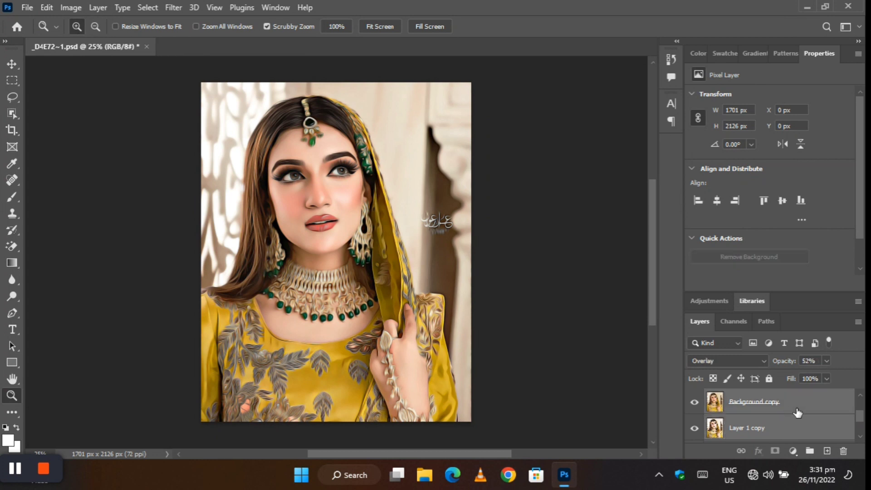
{"action": "left_click_drag", "start_coordinate": [861, 418], "coordinate": [817, 411]}
{"action": "left_click", "coordinate": [815, 417], "text": "ctrl"}
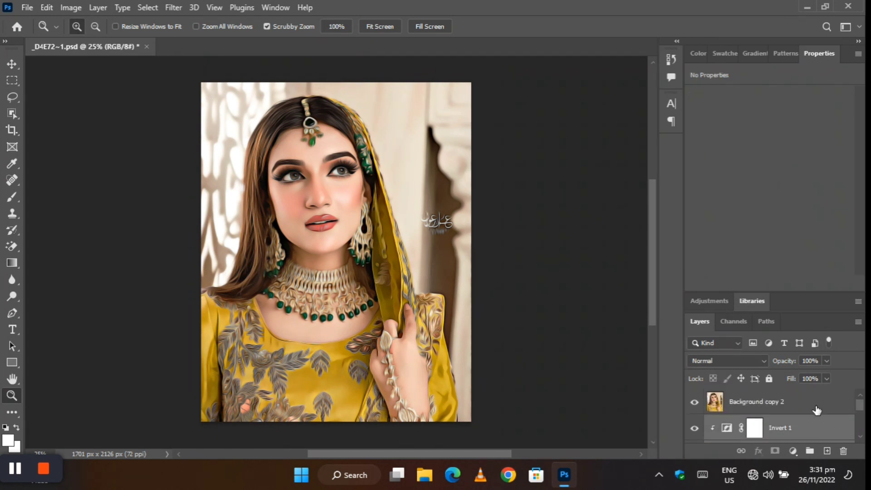
{"action": "left_click", "coordinate": [790, 409]}
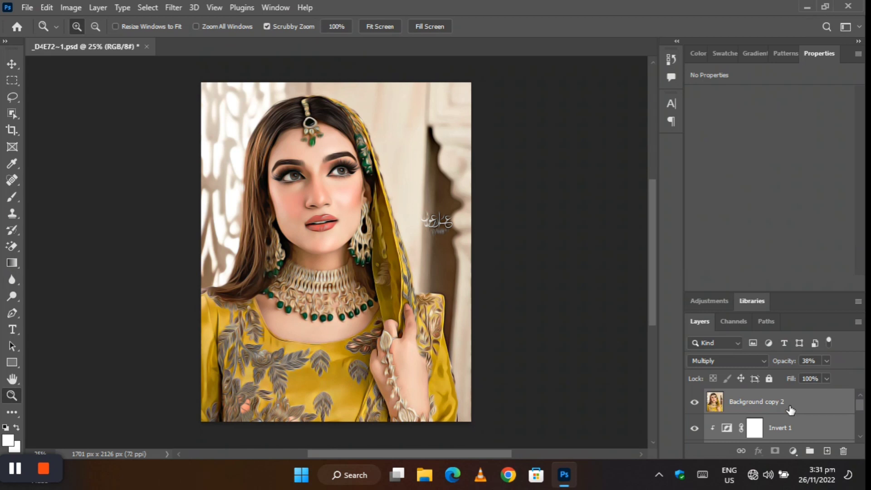
{"action": "key", "text": "ctrl+g"}
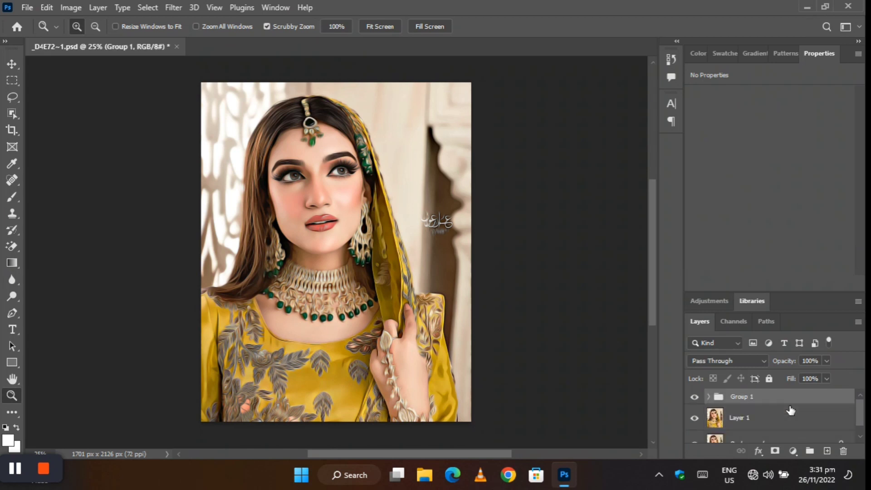
- Add a Vibrance adjustment layer above Group 1 with Vibrance +20 and Saturation +5
{"action": "left_click", "coordinate": [775, 413]}
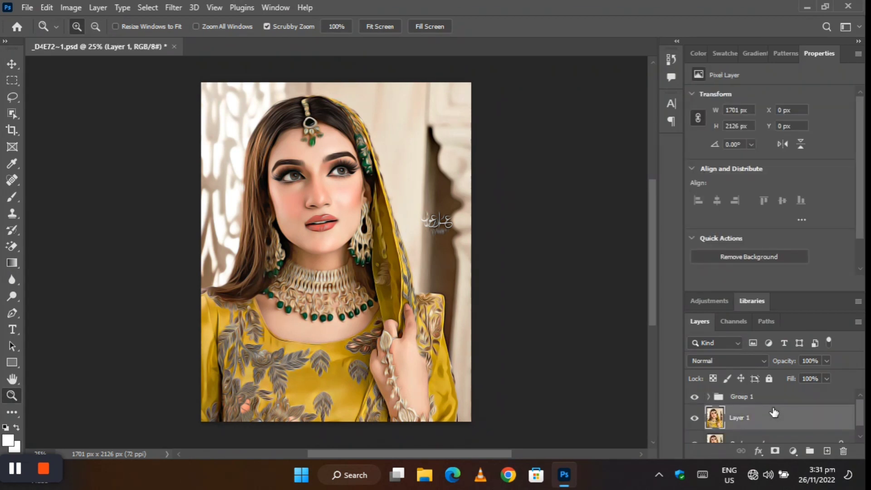
{"action": "left_click", "coordinate": [759, 403]}
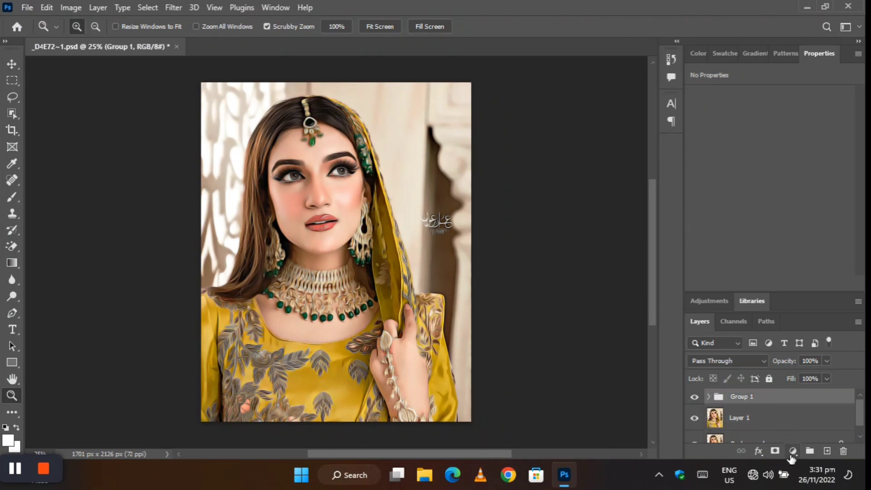
{"action": "left_click", "coordinate": [793, 452]}
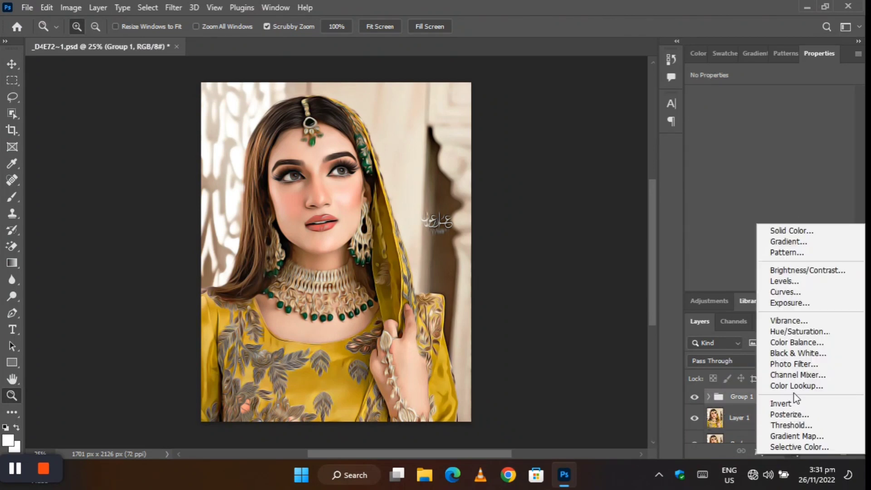
{"action": "left_click", "coordinate": [797, 322]}
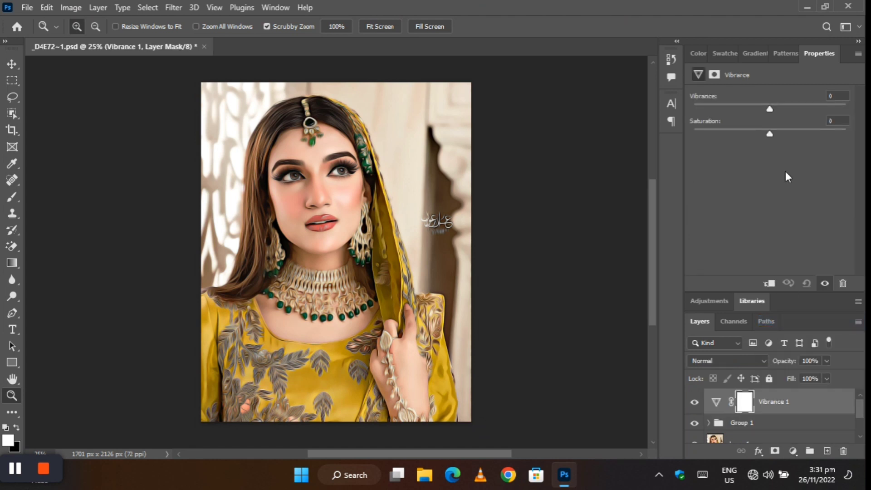
{"action": "left_click", "coordinate": [843, 96]}
{"action": "type", "text": "20"}
{"action": "left_click", "coordinate": [838, 121]}
{"action": "type", "text": "5"}
{"action": "left_click", "coordinate": [845, 97]}
{"action": "left_click", "coordinate": [830, 122]}
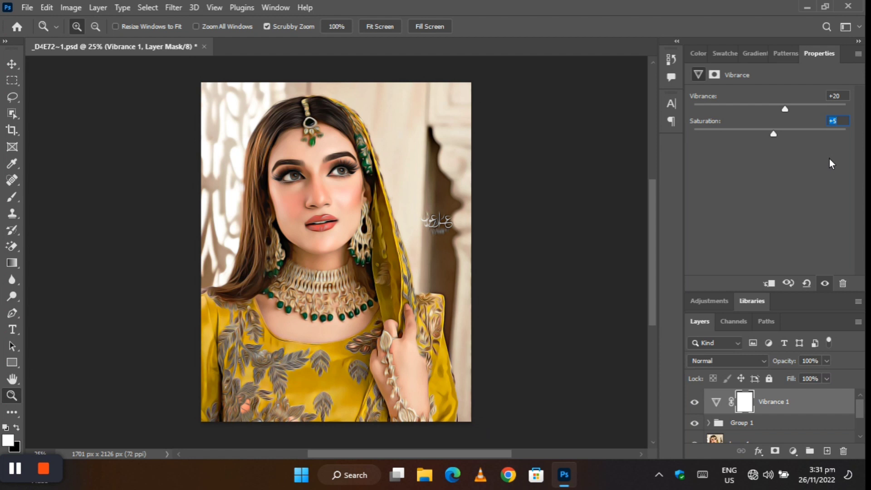
- Add a Levels adjustment layer above Vibrance 1 with input levels 10, 1.05 and 240
{"action": "left_click", "coordinate": [773, 403]}
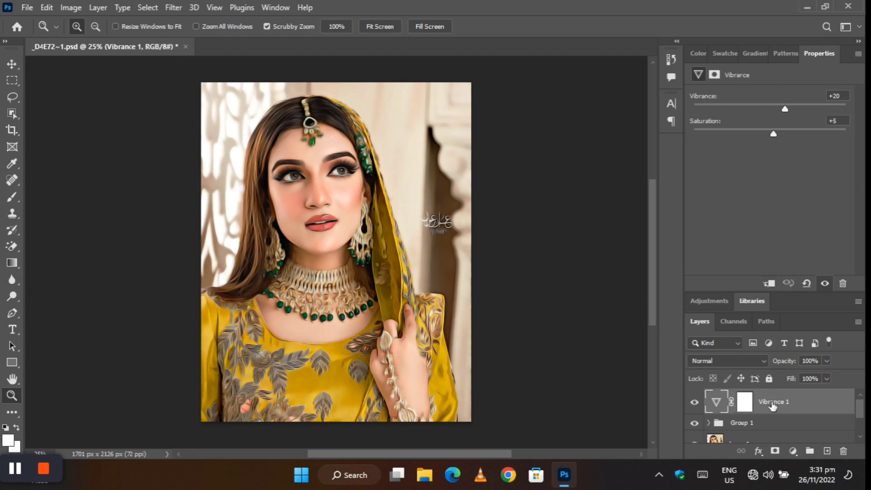
{"action": "left_click", "coordinate": [794, 452]}
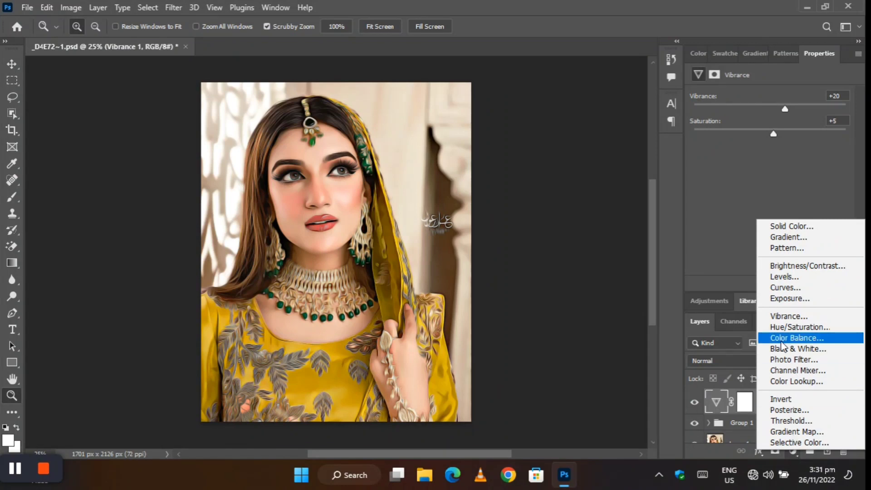
{"action": "left_click", "coordinate": [779, 277]}
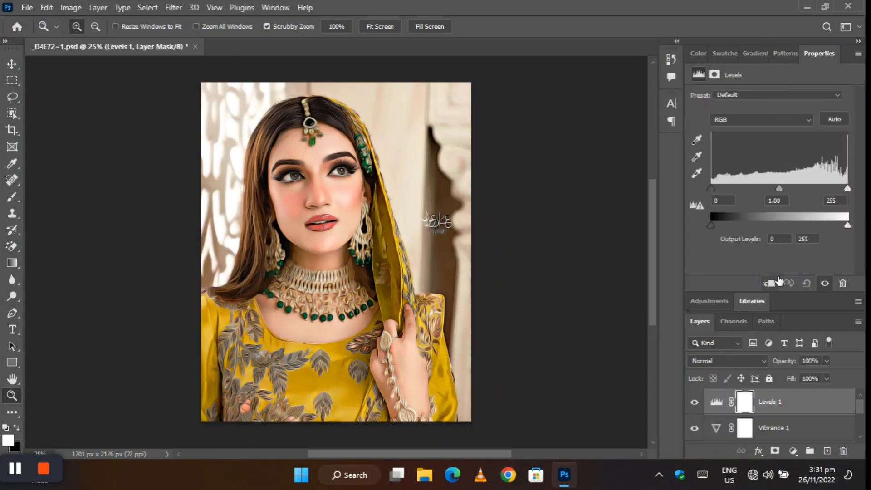
{"action": "left_click", "coordinate": [727, 201]}
{"action": "type", "text": "10"}
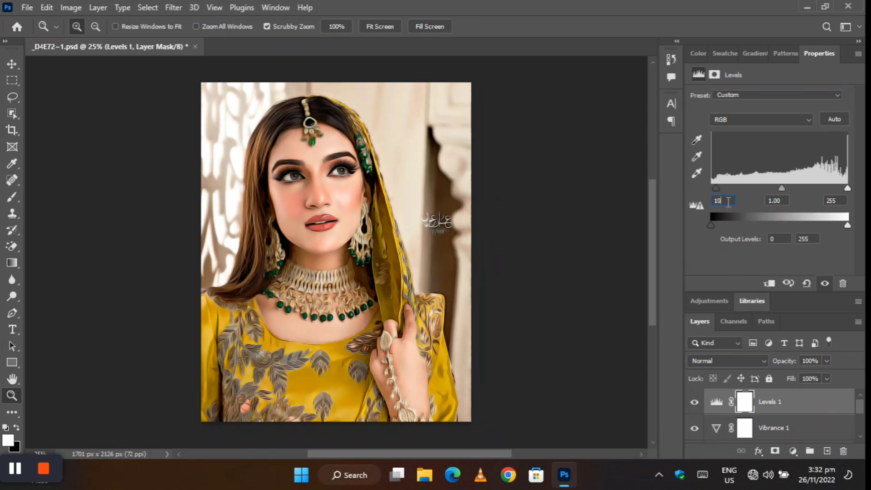
{"action": "left_click", "coordinate": [786, 199]}
{"action": "key", "text": "BackSpace"}
{"action": "type", "text": "5"}
{"action": "left_click", "coordinate": [844, 199]}
{"action": "type", "text": "240"}
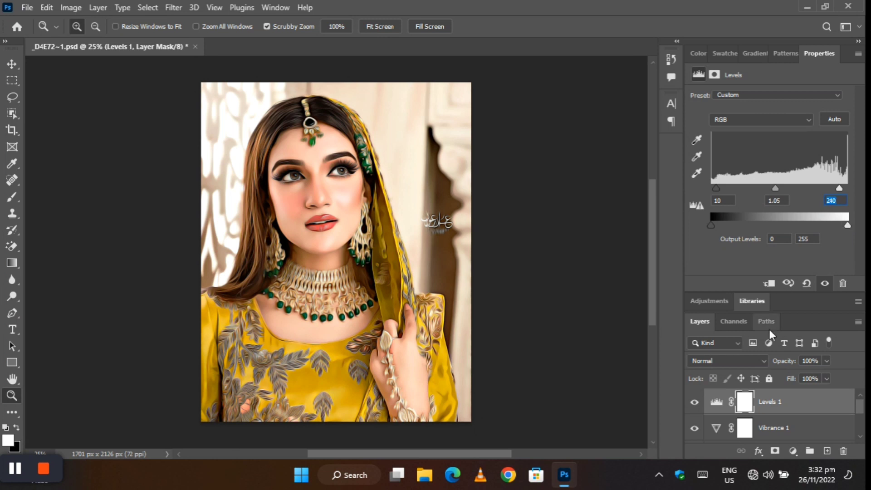
- Add a Color Balance adjustment layer above Levels 1 and shift its midtones slightly toward cyan
{"action": "left_click", "coordinate": [793, 452]}
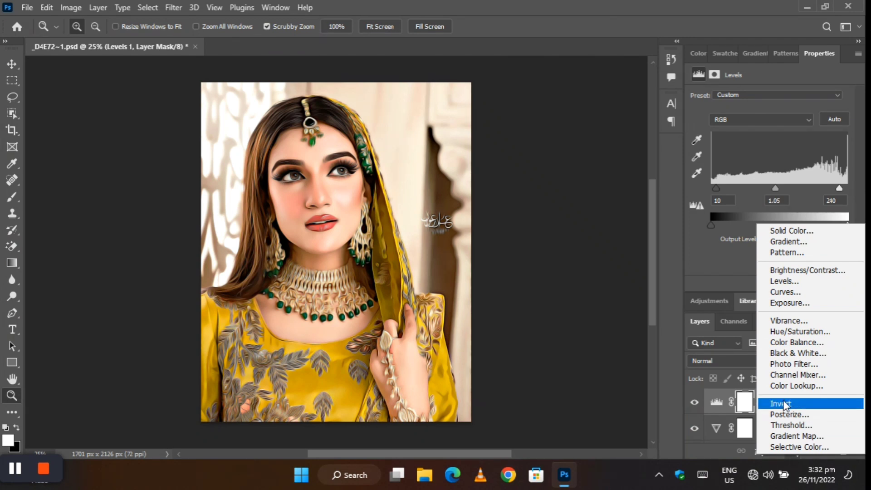
{"action": "left_click", "coordinate": [797, 343]}
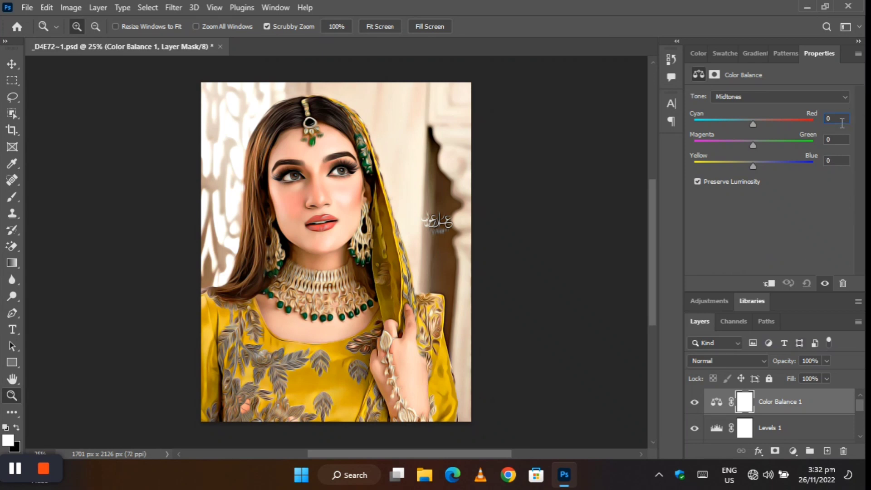
{"action": "key", "text": "Down"}
{"action": "key", "text": "Down"}
{"action": "key", "text": "Down"}
{"action": "left_click", "coordinate": [829, 120]}
- Set the Color Balance midtones to -7 for Magenta–Green and -2 for Yellow–Blue
{"action": "left_click", "coordinate": [839, 140]}
{"action": "key", "text": "Down"}
{"action": "key", "text": "Down"}
{"action": "key", "text": "Down"}
{"action": "key", "text": "Down"}
{"action": "key", "text": "Down"}
{"action": "left_click", "coordinate": [839, 141]}
{"action": "left_click", "coordinate": [838, 162]}
{"action": "key", "text": "Down"}
{"action": "key", "text": "Down"}
{"action": "left_click_drag", "start_coordinate": [838, 162], "coordinate": [812, 162]}
{"action": "left_click", "coordinate": [837, 162]}
- Set the Color Balance shadows to -3 for Cyan–Red, -1 for Magenta–Green and -1 for Yellow–Blue
{"action": "left_click", "coordinate": [747, 97]}
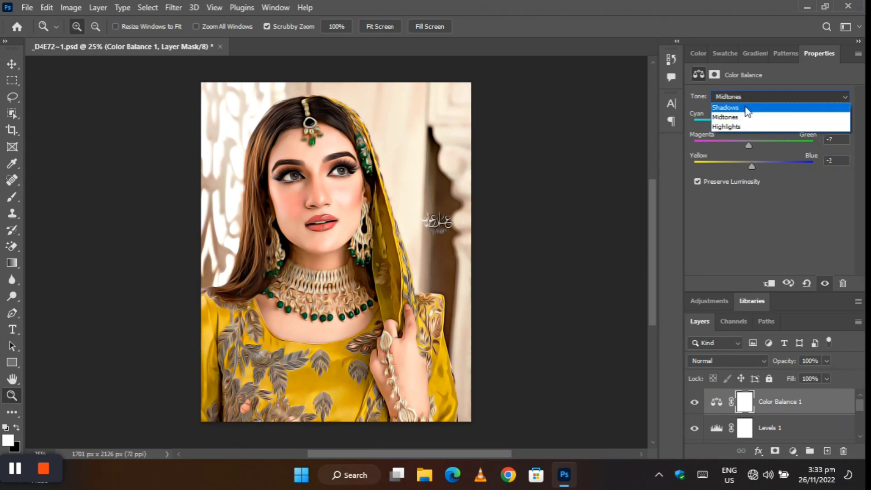
{"action": "left_click", "coordinate": [745, 103]}
{"action": "left_click", "coordinate": [839, 118]}
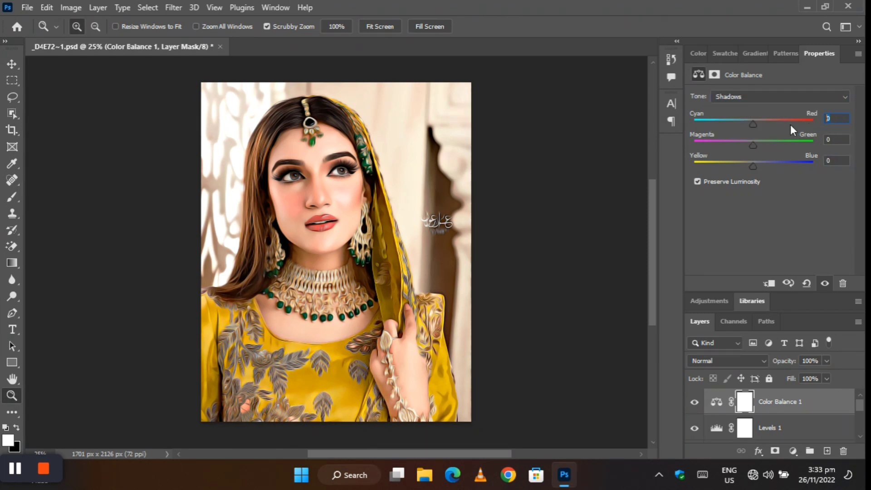
{"action": "type", "text": "-3"}
{"action": "left_click", "coordinate": [844, 140]}
{"action": "type", "text": "-1"}
{"action": "left_click", "coordinate": [843, 142]}
{"action": "left_click", "coordinate": [843, 161]}
{"action": "type", "text": "-1"}
{"action": "left_click", "coordinate": [843, 160]}
- Set the Color Balance highlights to -3 for Cyan–Red, -2 for Magenta–Green and +1 for Yellow–Blue
{"action": "left_click", "coordinate": [747, 97]}
{"action": "left_click", "coordinate": [746, 127]}
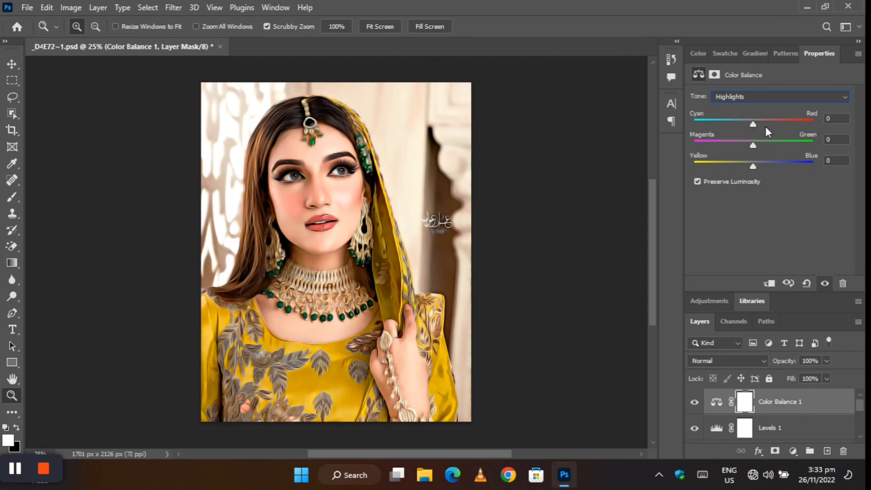
{"action": "type", "text": "-3"}
{"action": "key", "text": "Return"}
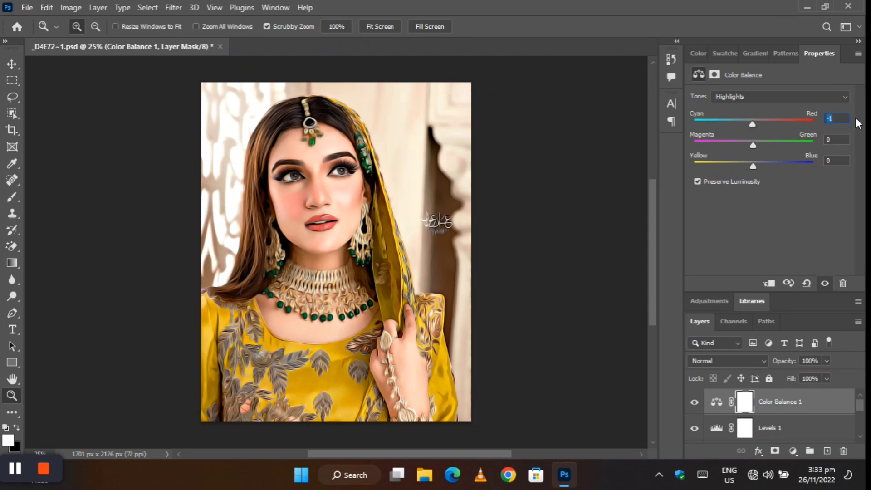
{"action": "left_click", "coordinate": [847, 140]}
{"action": "type", "text": "-2"}
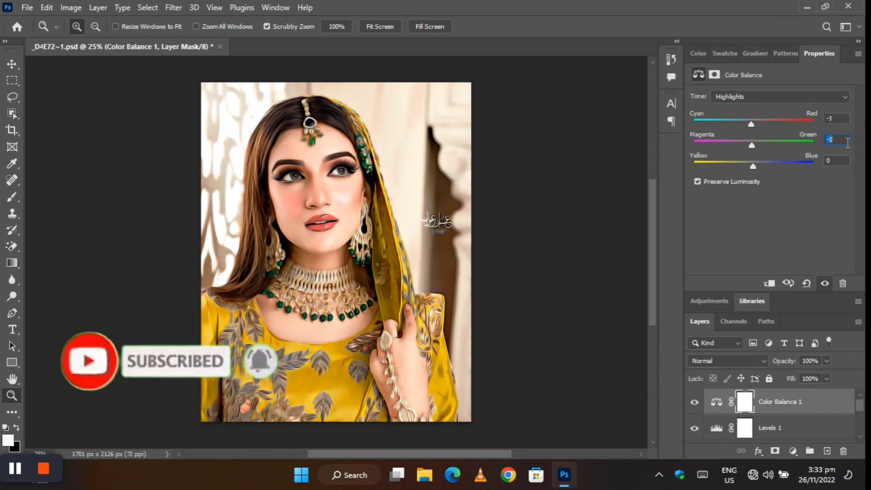
{"action": "left_click", "coordinate": [837, 162]}
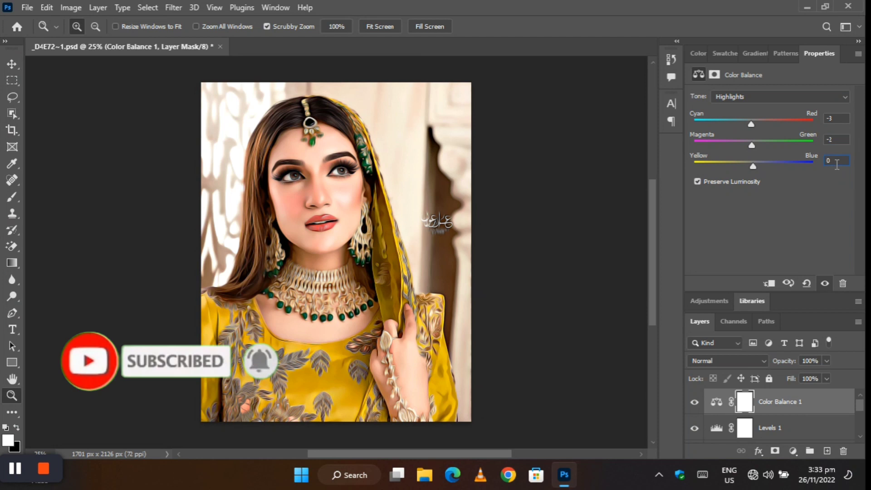
{"action": "key", "text": "Up"}
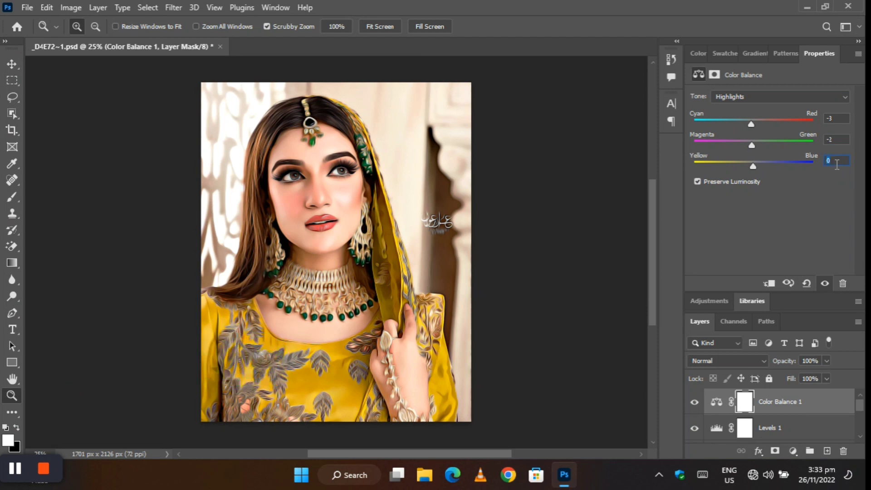
{"action": "left_click", "coordinate": [841, 161]}
- Add a Curves adjustment layer above Color Balance 1 and raise the midpoint of its RGB curve very slightly
{"action": "left_click", "coordinate": [796, 452]}
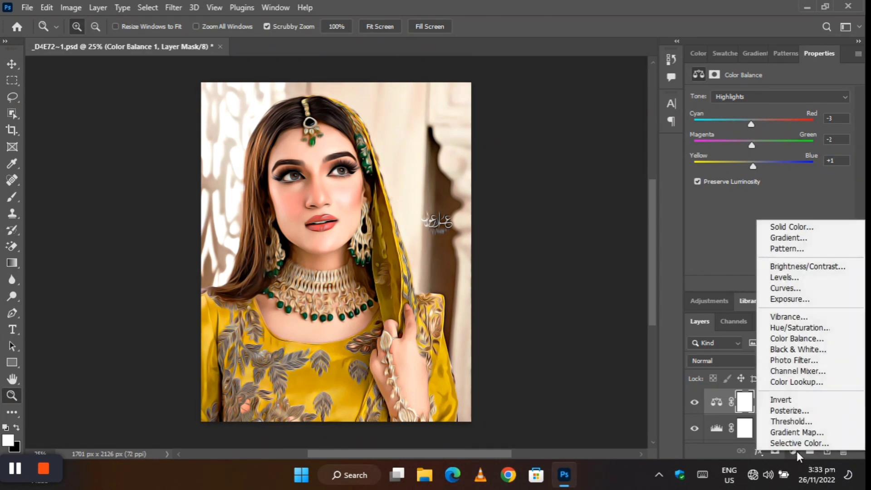
{"action": "left_click", "coordinate": [788, 287]}
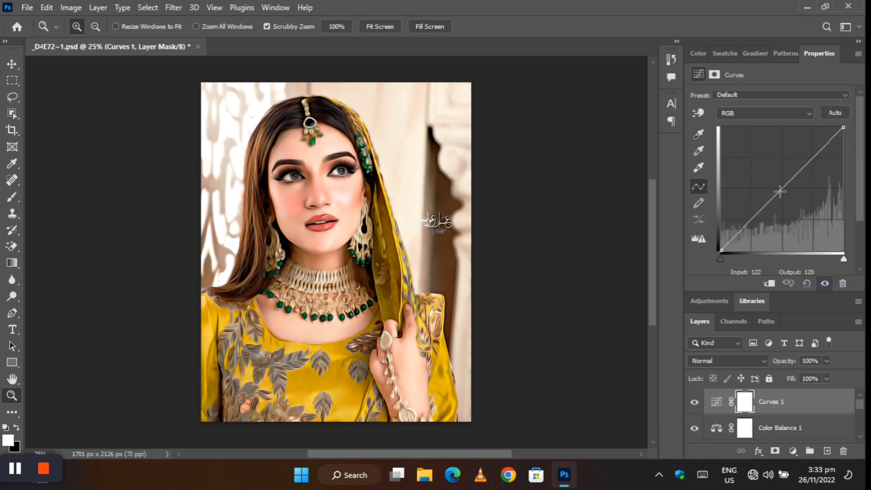
{"action": "left_click", "coordinate": [781, 191]}
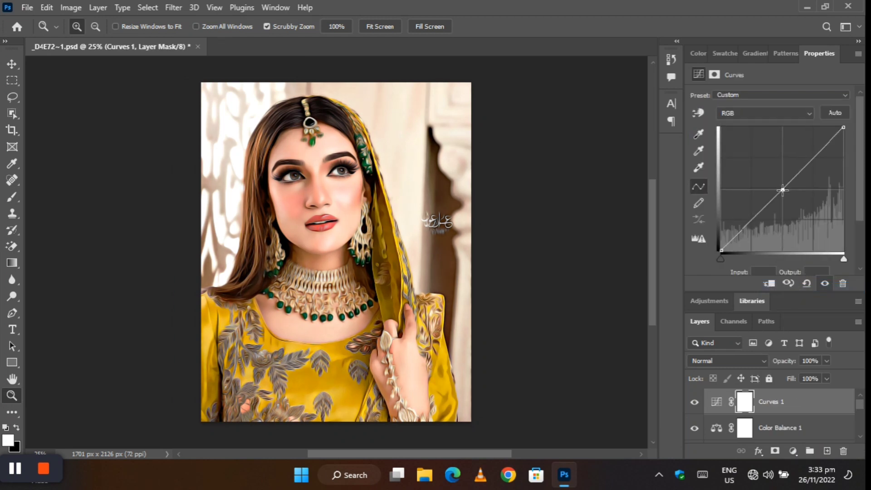
{"action": "left_click_drag", "start_coordinate": [783, 190], "coordinate": [780, 188]}
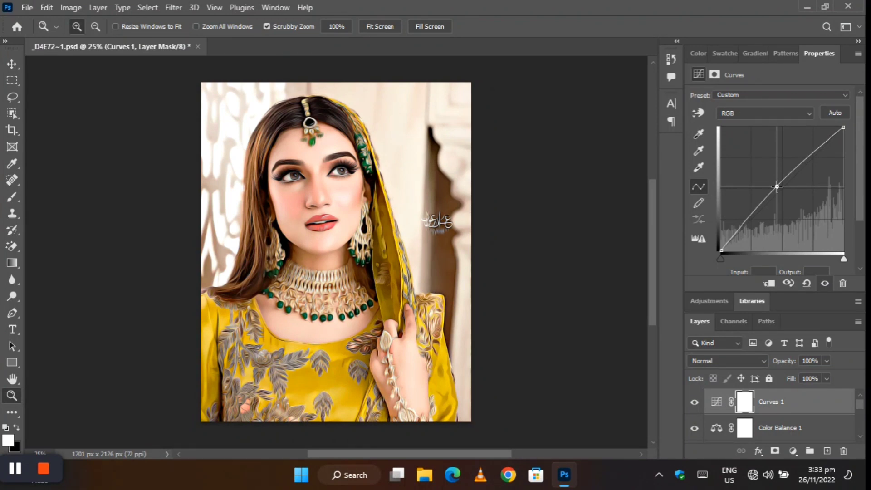
{"action": "left_click_drag", "start_coordinate": [777, 186], "coordinate": [780, 188]}
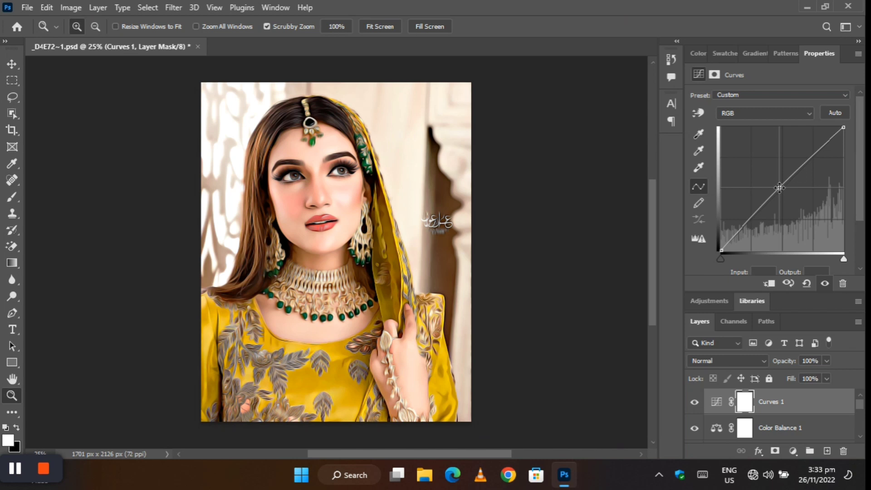
{"action": "left_click", "coordinate": [14, 65]}
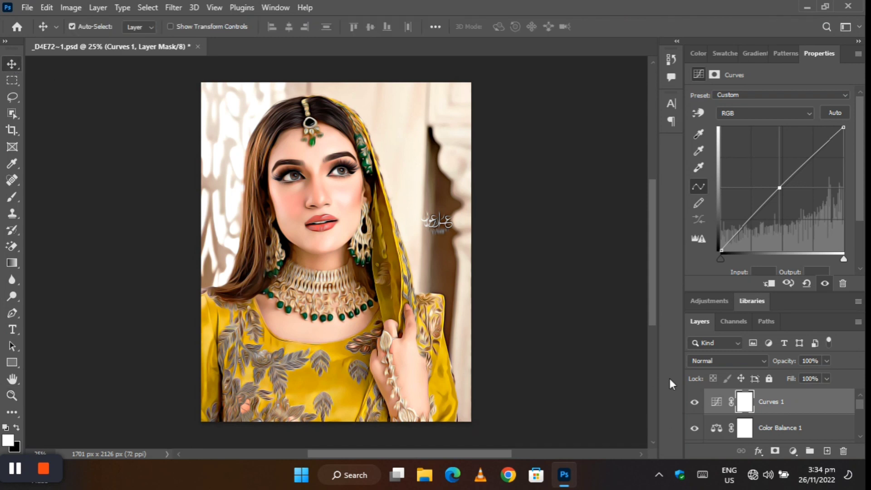
{"action": "left_click_drag", "start_coordinate": [860, 407], "coordinate": [865, 432]}
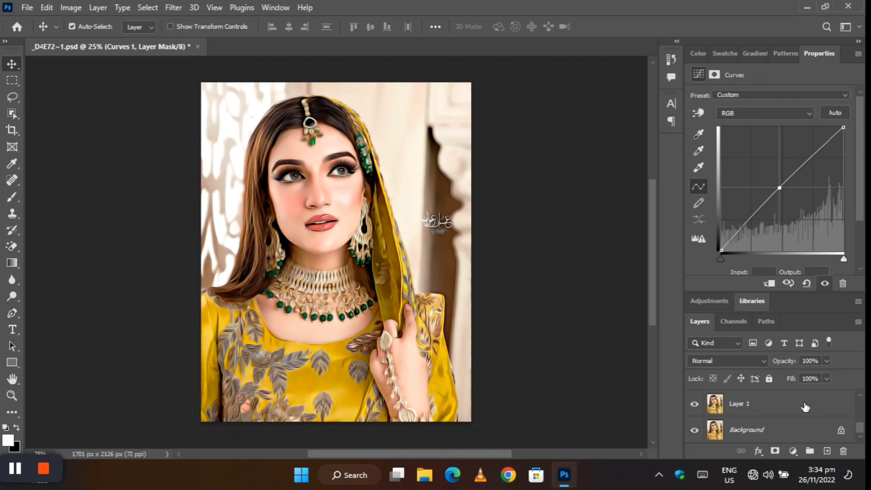
{"action": "left_click", "coordinate": [21, 5]}
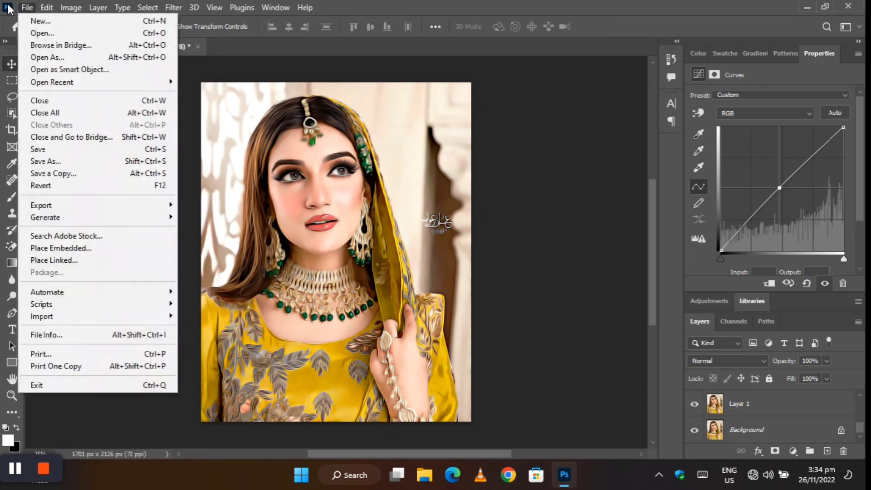
{"action": "left_click", "coordinate": [26, 8]}
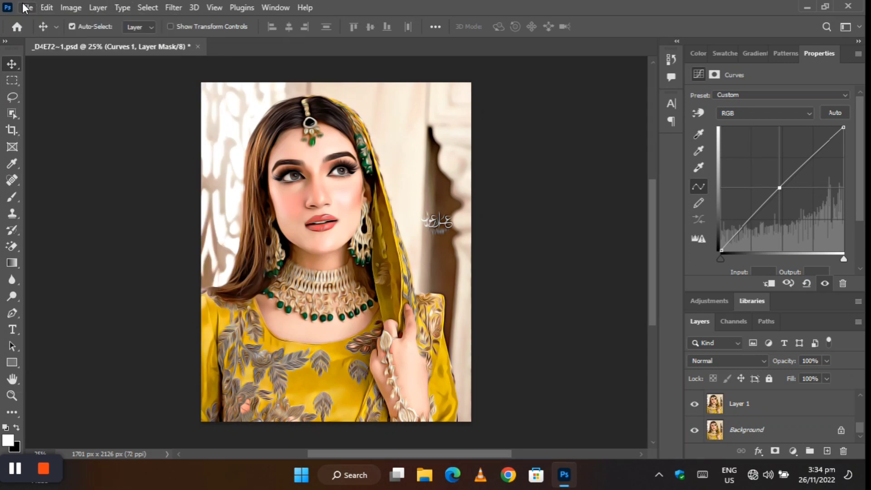